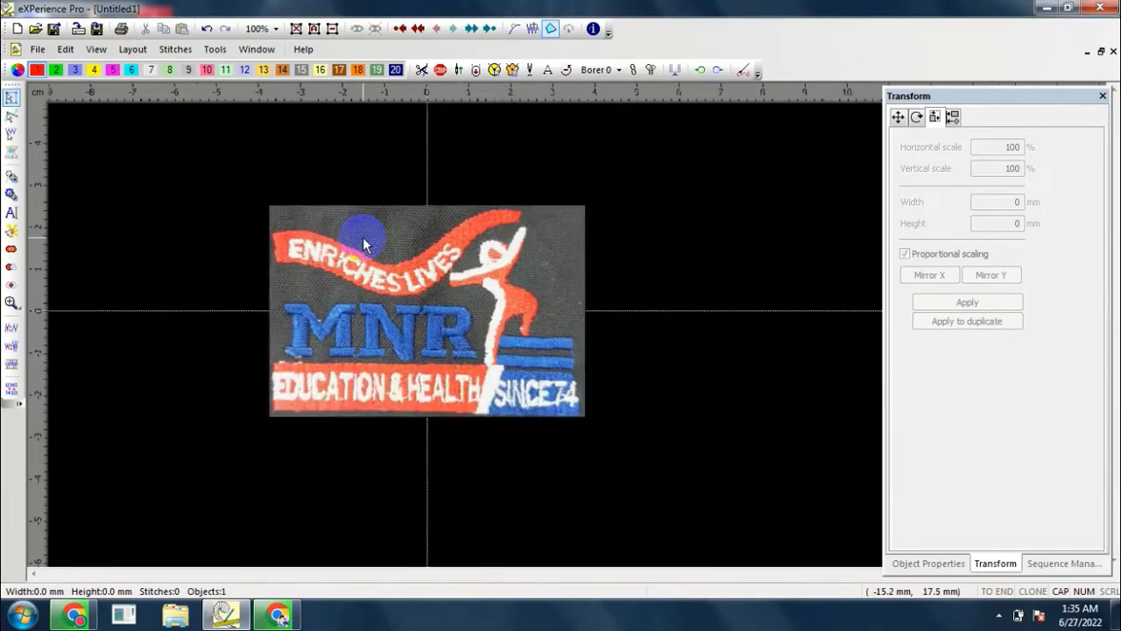
Step: Start a red Step fill object at the lower-left corner of the ENRICHES LIVES ribbon with a 180° stitch direction line about 4.1 mm long
scroll(363, 237, up, 6)
scroll(362, 237, down, 4)
click(367, 268)
scroll(377, 343, up, 4)
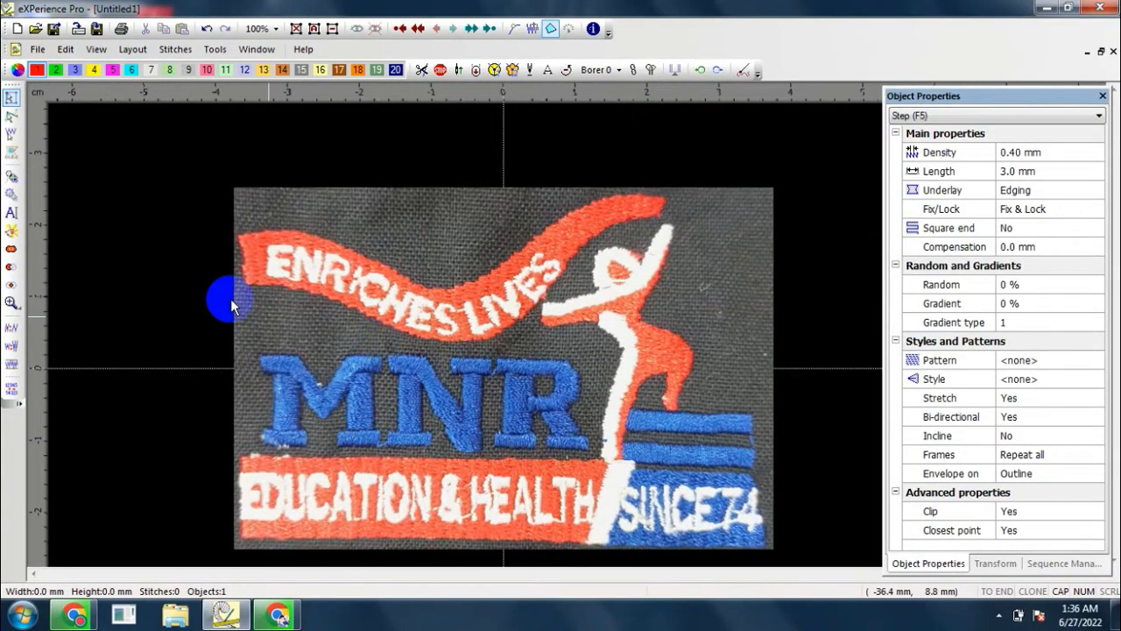
click(11, 175)
scroll(229, 260, up, 5)
click(277, 308)
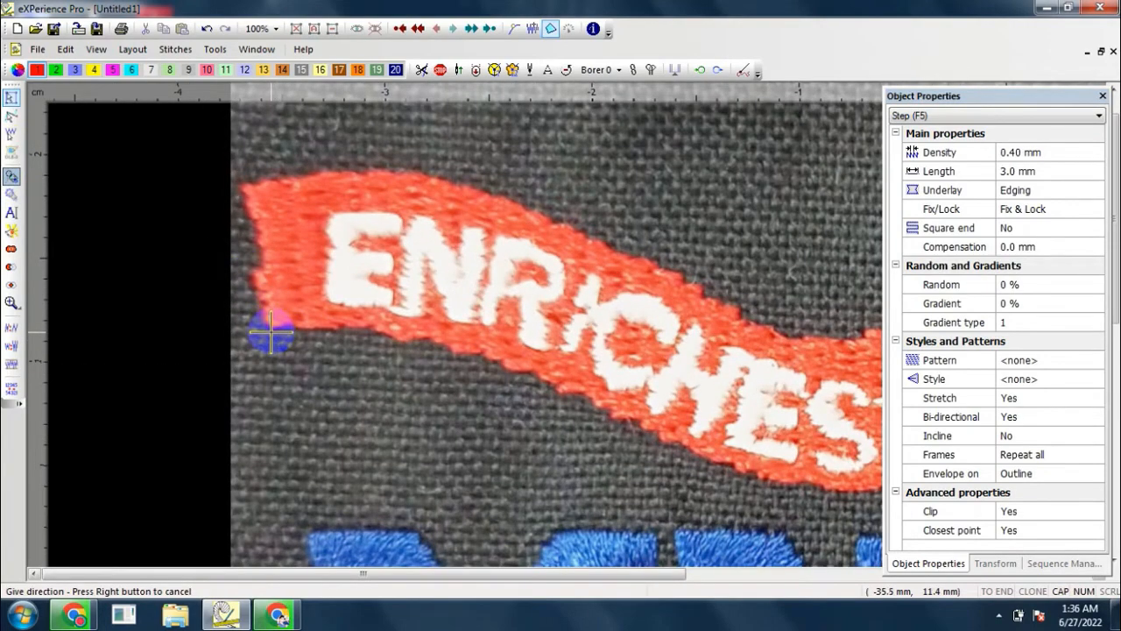
click(265, 330)
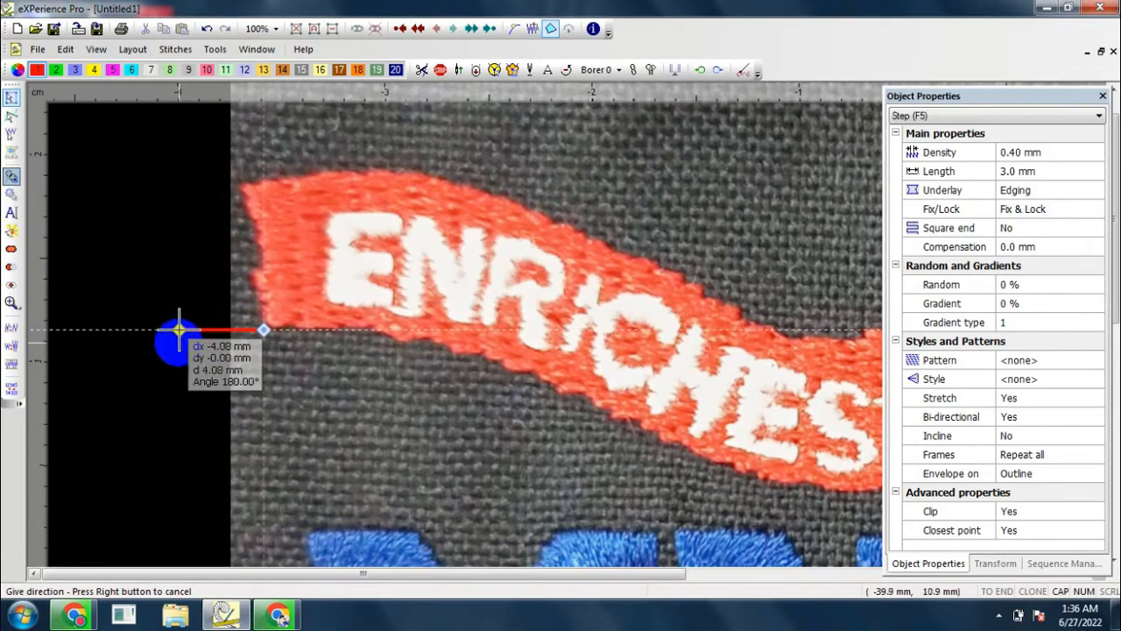
click(179, 330)
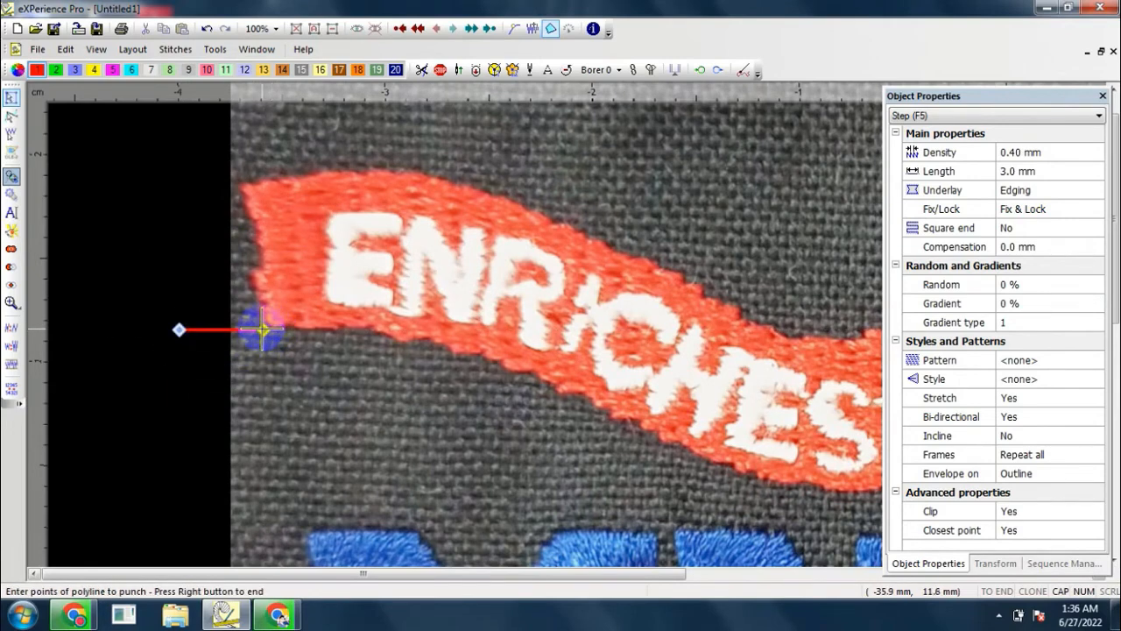
Step: Trace the ribbon's left end and the first part of its upper edge with outline points
click(261, 254)
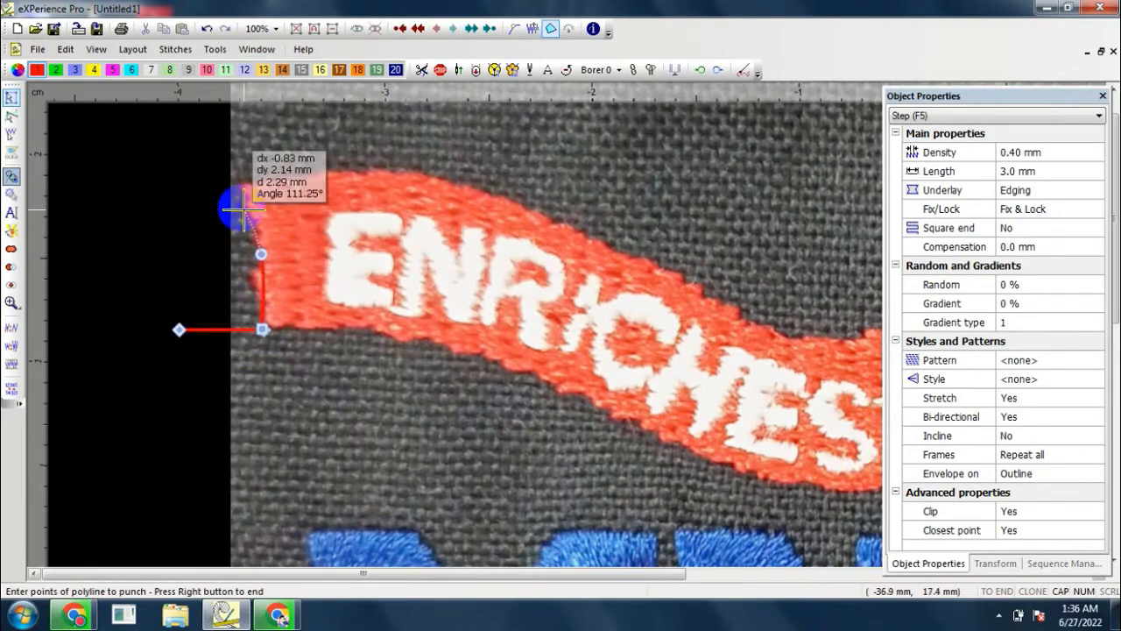
click(235, 186)
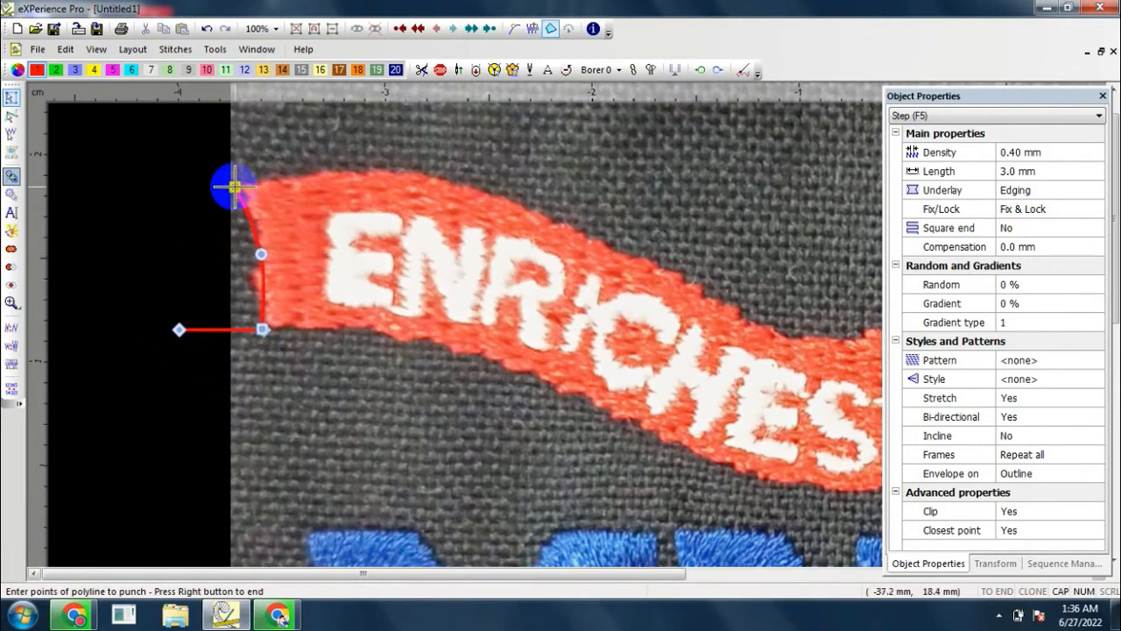
click(347, 166)
click(656, 254)
scroll(371, 192, down, 2)
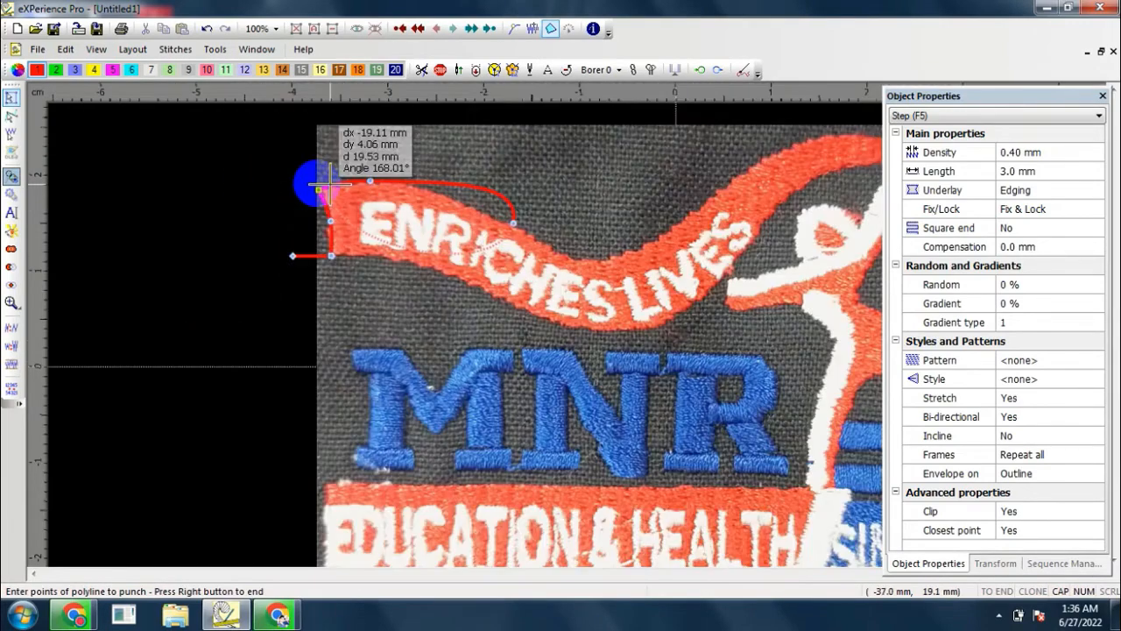
Step: Continue the outline along the ribbon's upper edge, through the central dip and up to the right tip
scroll(740, 215, up, 2)
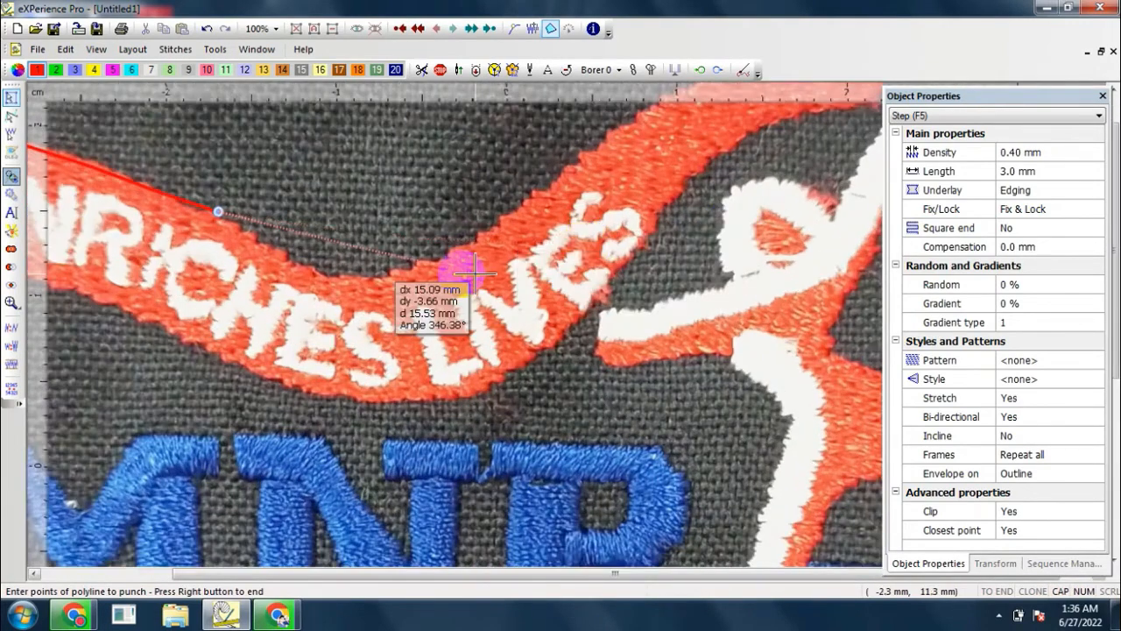
click(331, 276)
click(477, 232)
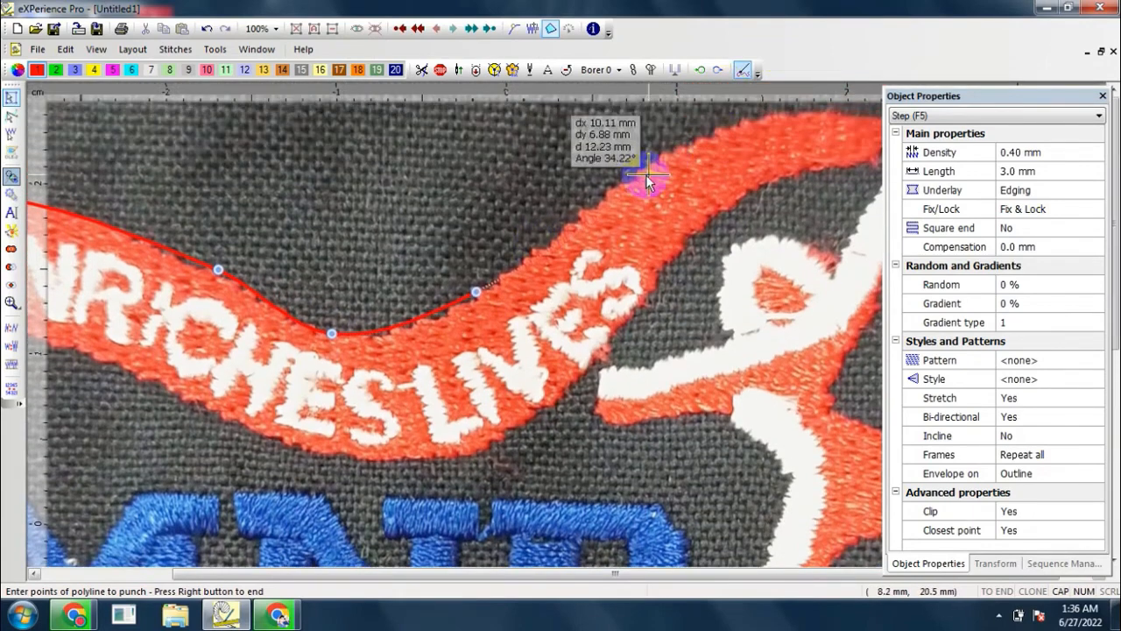
click(626, 177)
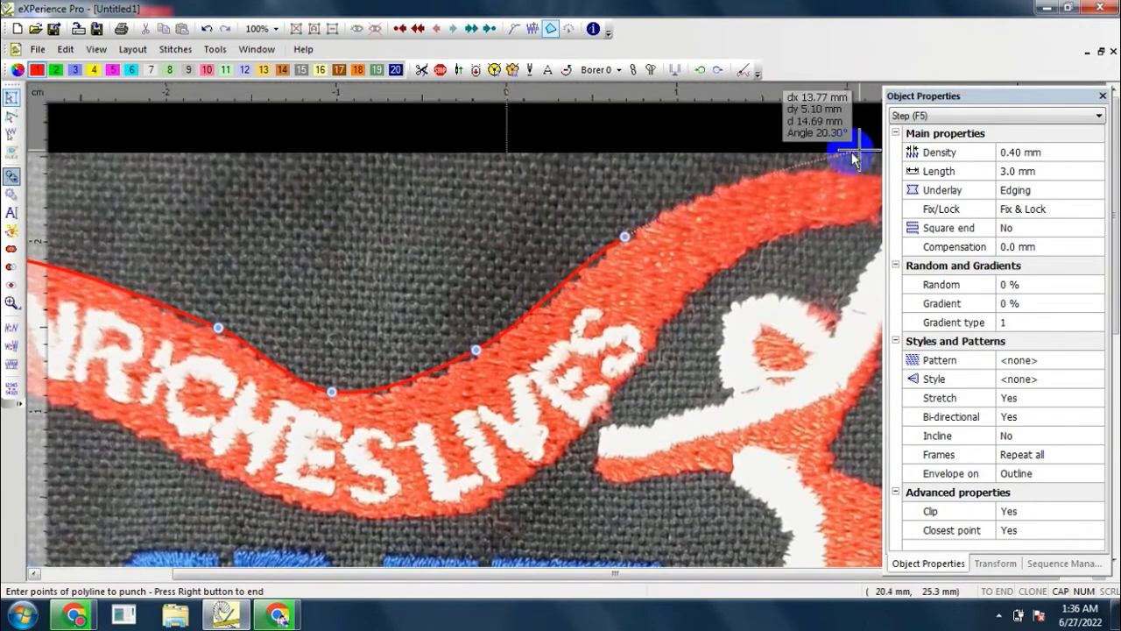
click(737, 177)
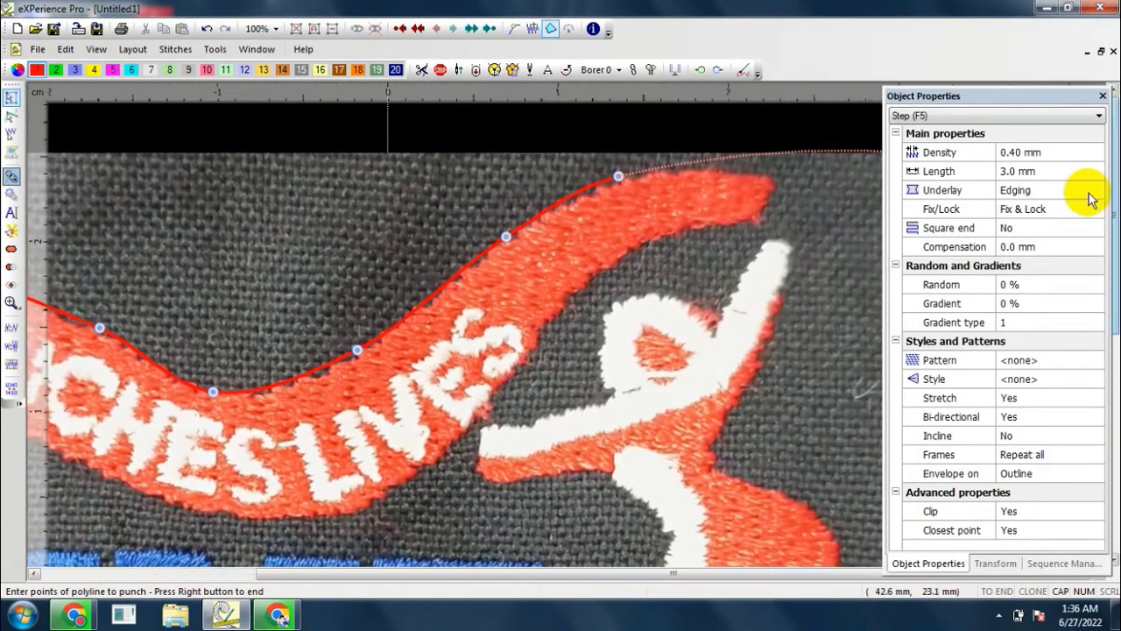
click(782, 177)
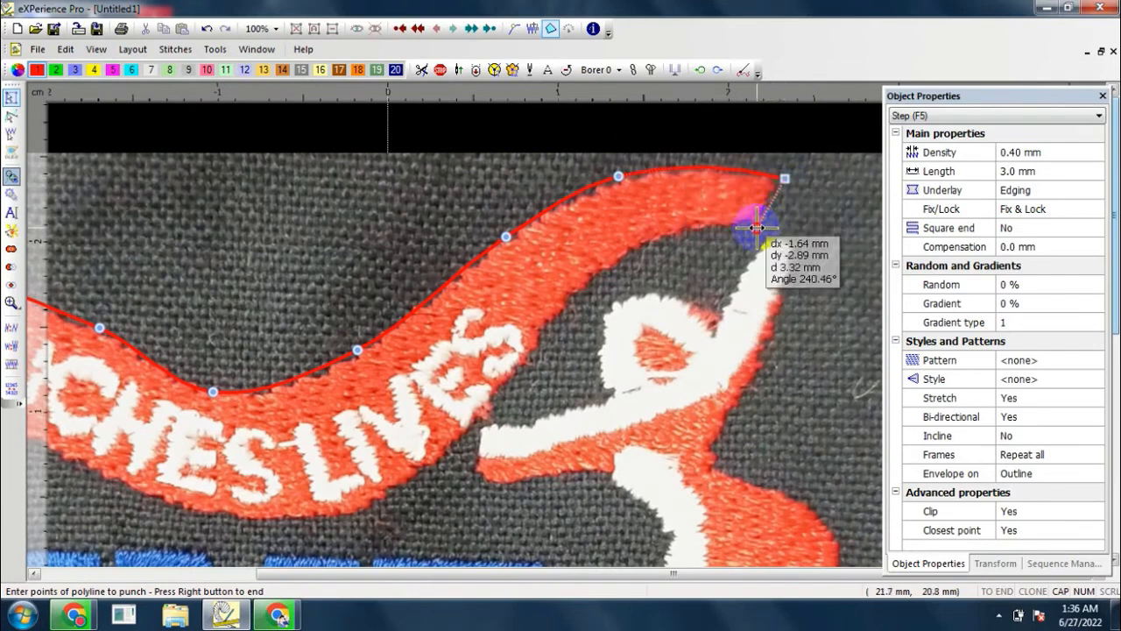
Step: Trace the ribbon's right end and lower edge back to the starting corner and finish the filled shape
click(656, 240)
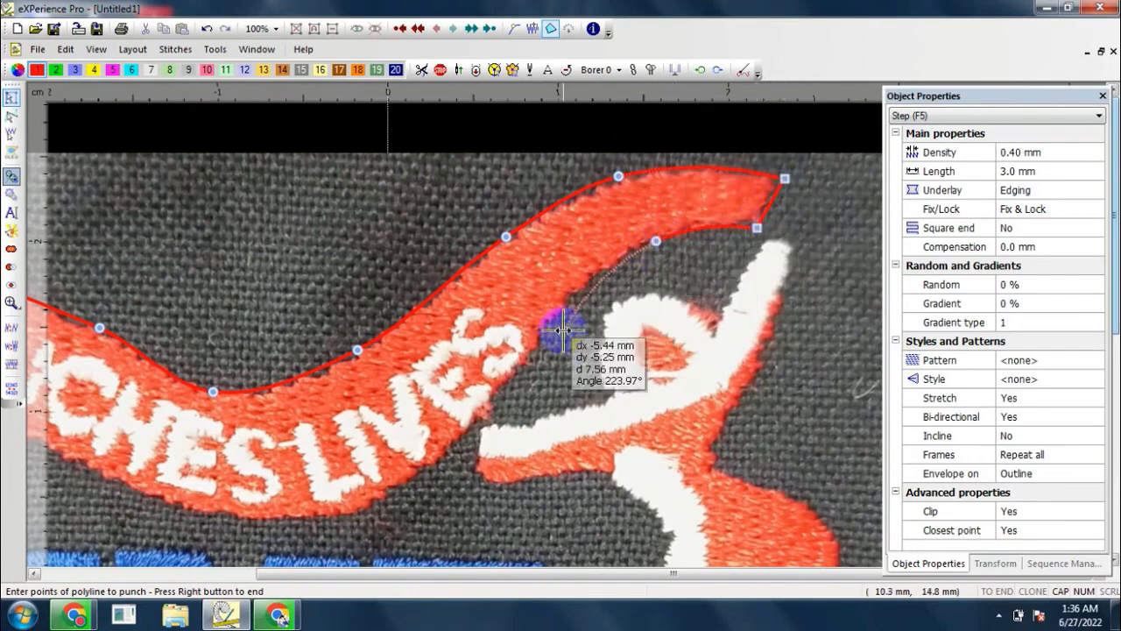
click(543, 331)
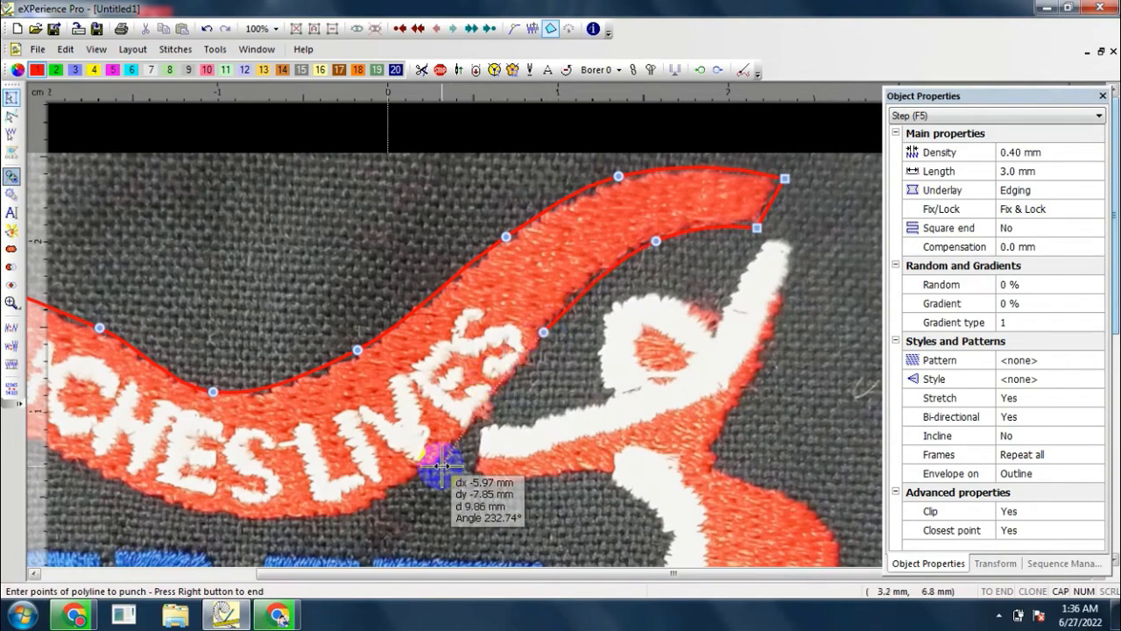
click(438, 456)
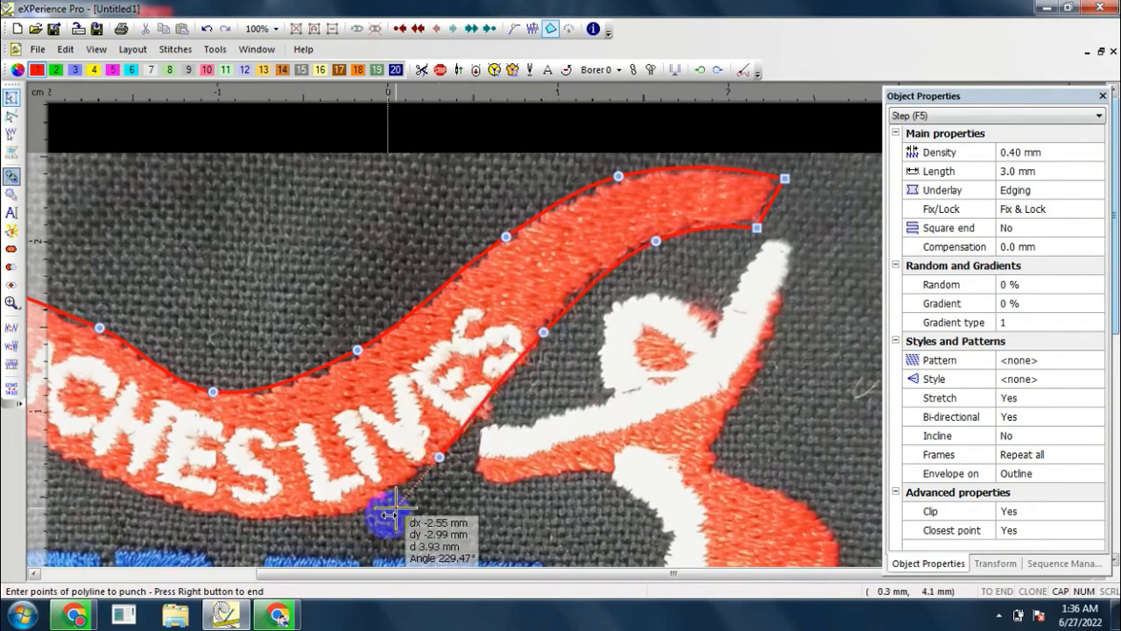
click(345, 518)
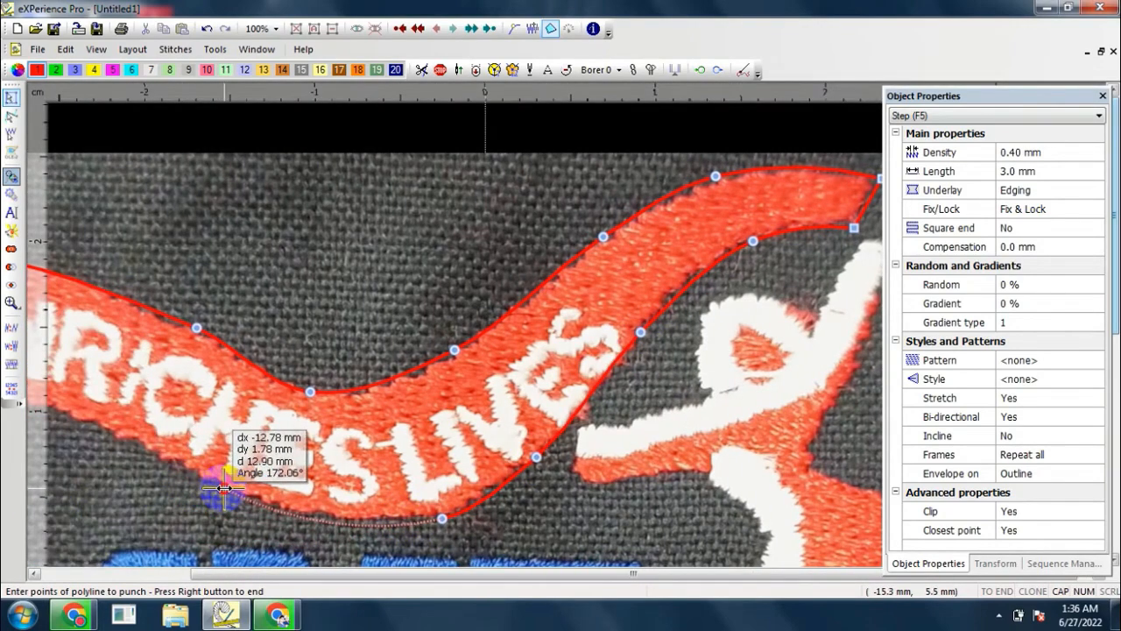
click(224, 488)
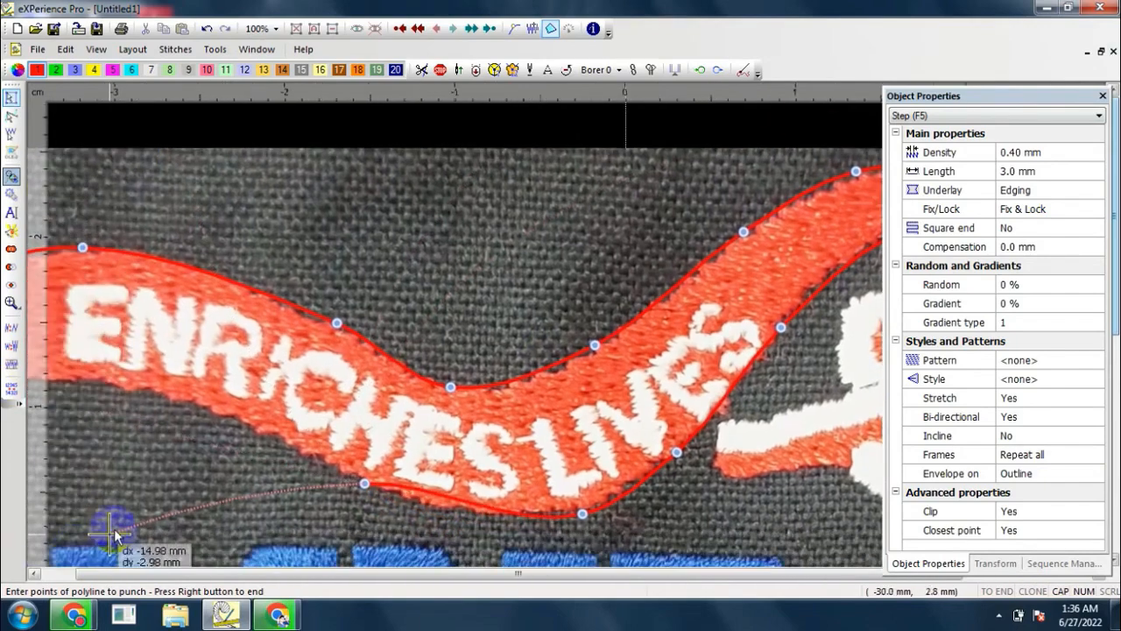
click(219, 408)
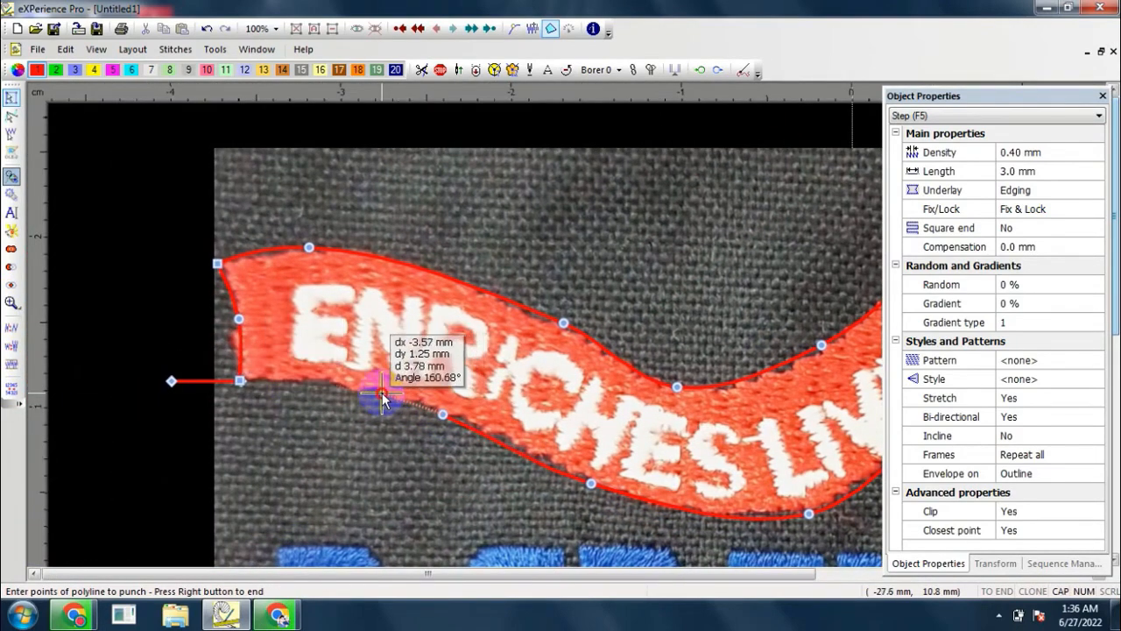
click(382, 394)
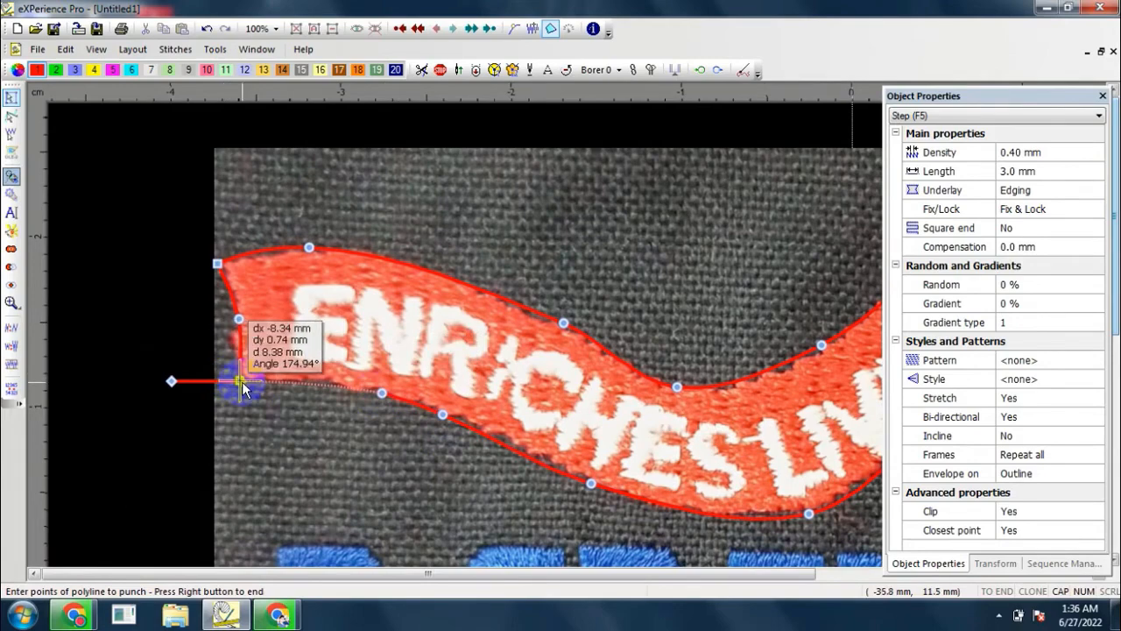
click(242, 382)
right_click(245, 368)
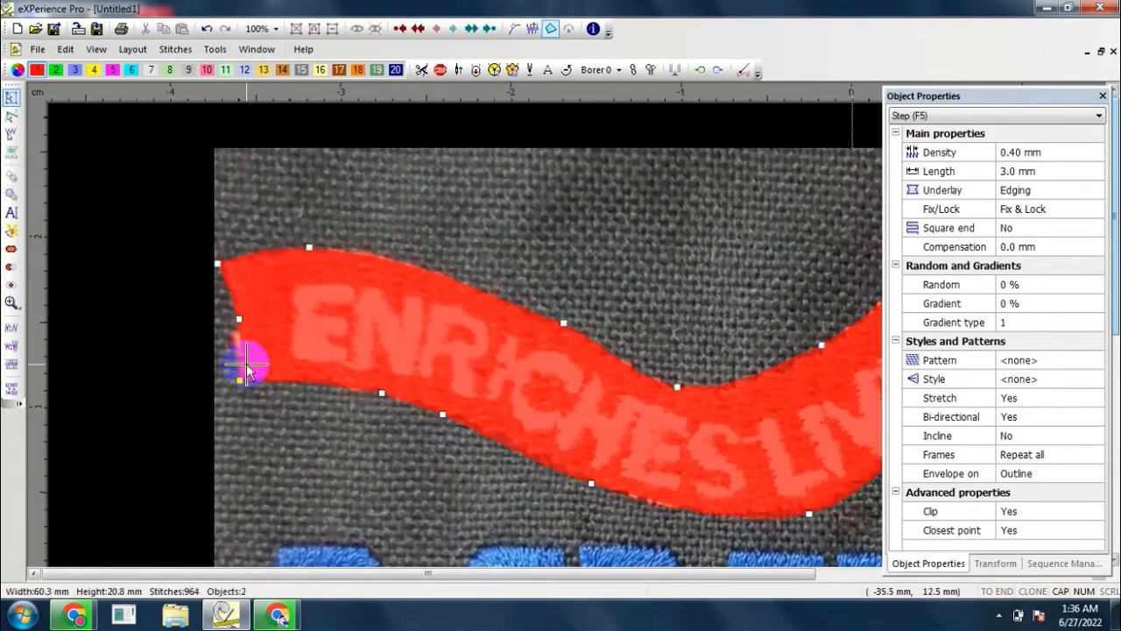
Step: Edit the ribbon's outline and delete the upper-edge node between the left crest and the central dip
right_click(365, 318)
scroll(387, 298, down, 1)
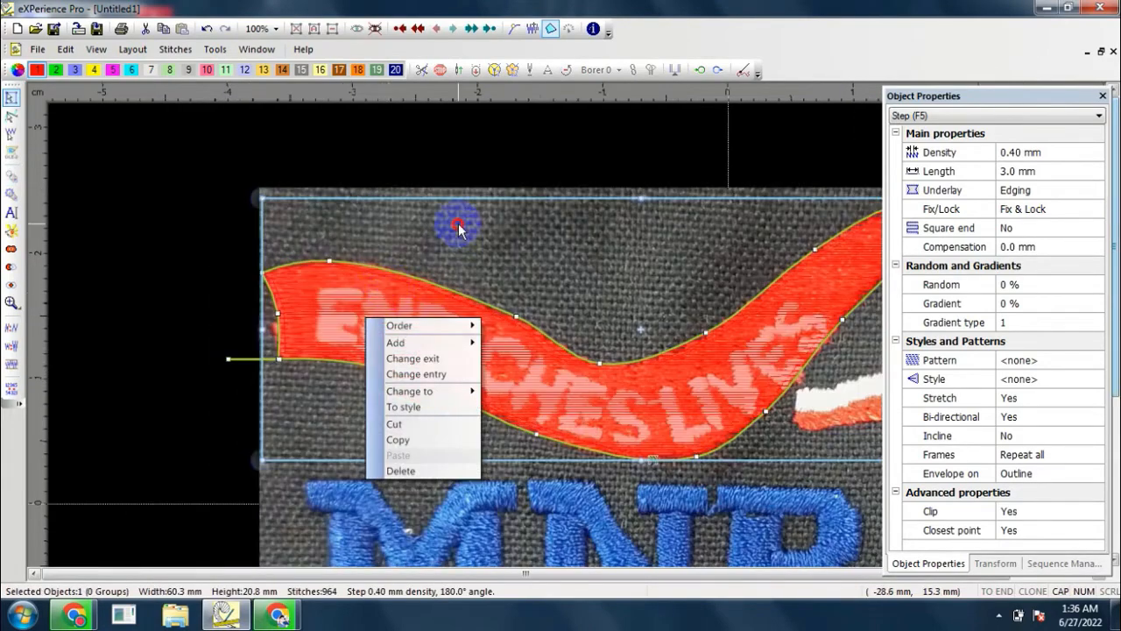
click(460, 222)
scroll(554, 268, up, 2)
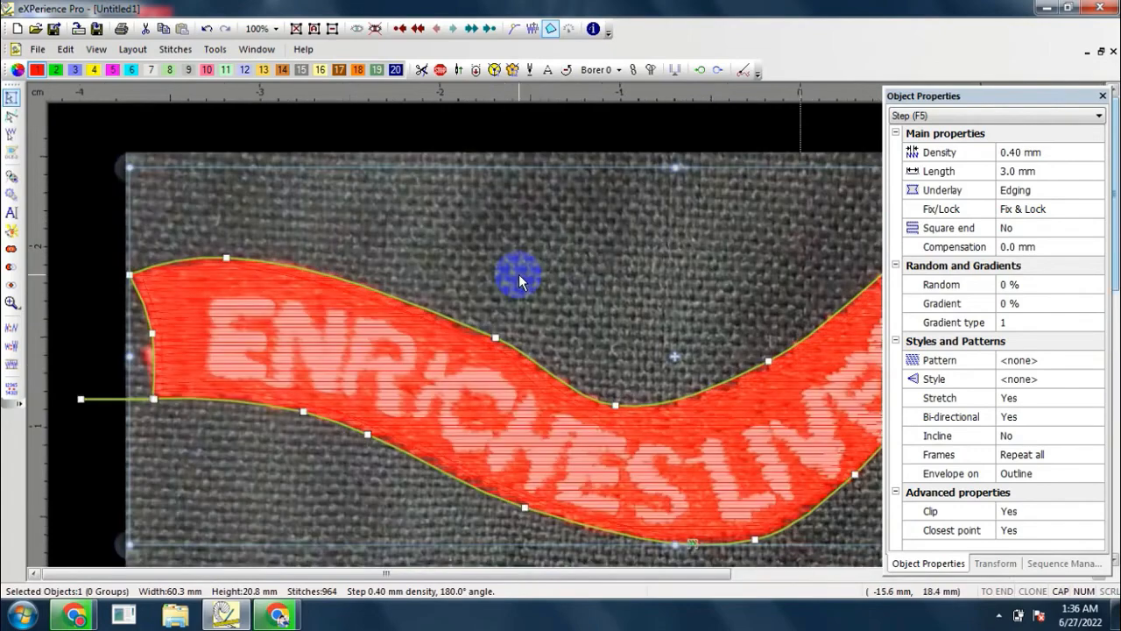
double_click(516, 378)
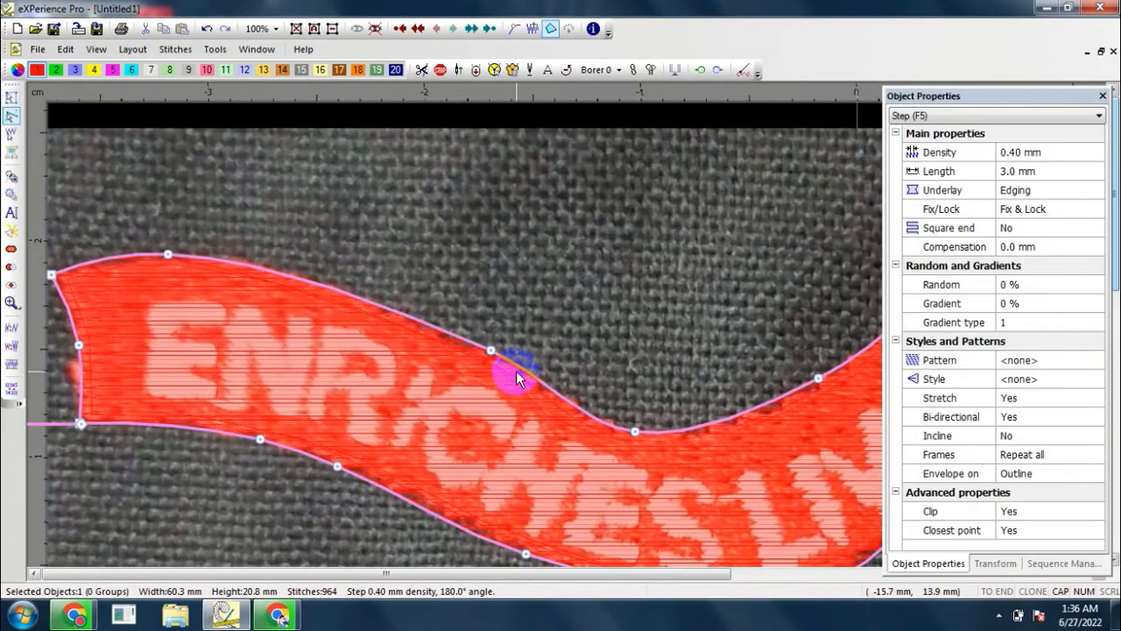
drag(484, 397, 484, 371)
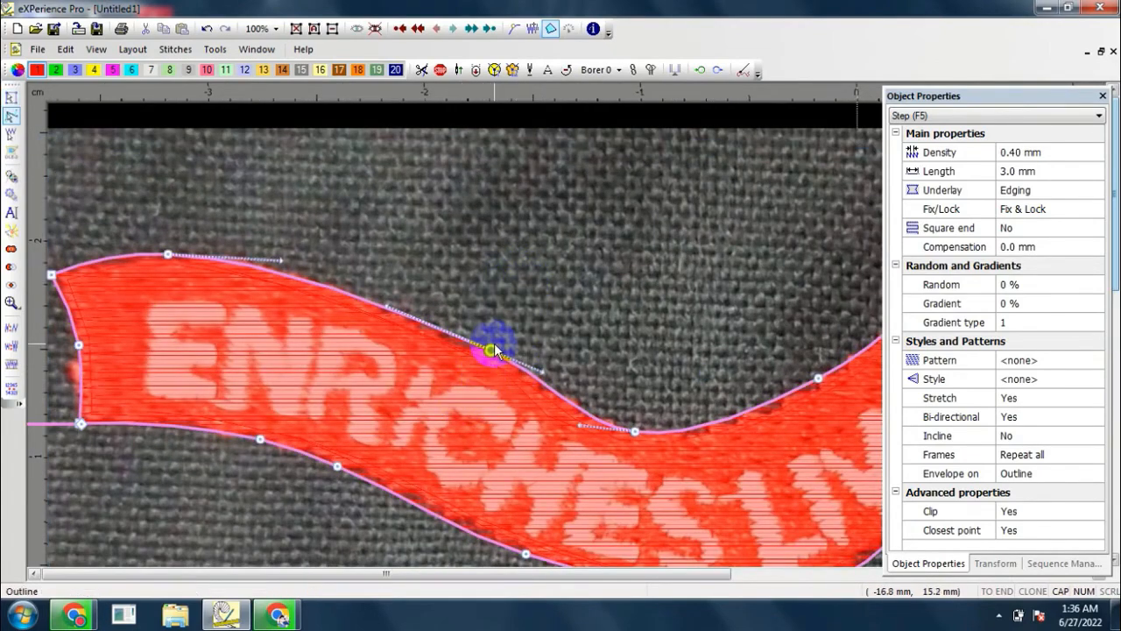
key(Delete)
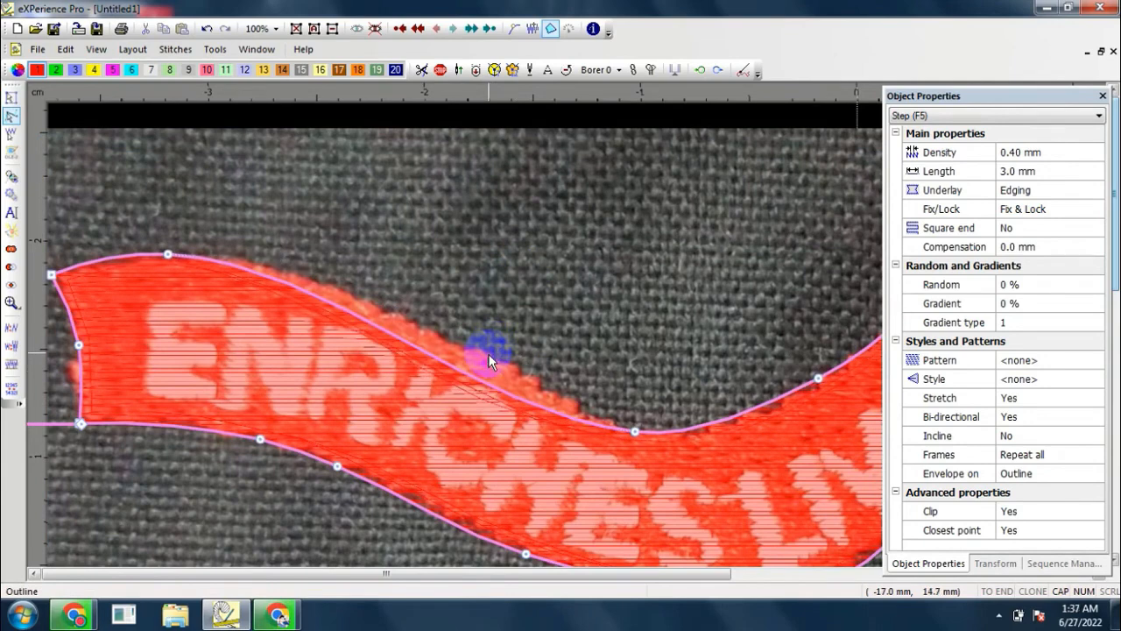
Step: Reshape the ribbon's upper edge by shifting the node at the central dip and bending the curve to match the artwork
drag(471, 376, 628, 423)
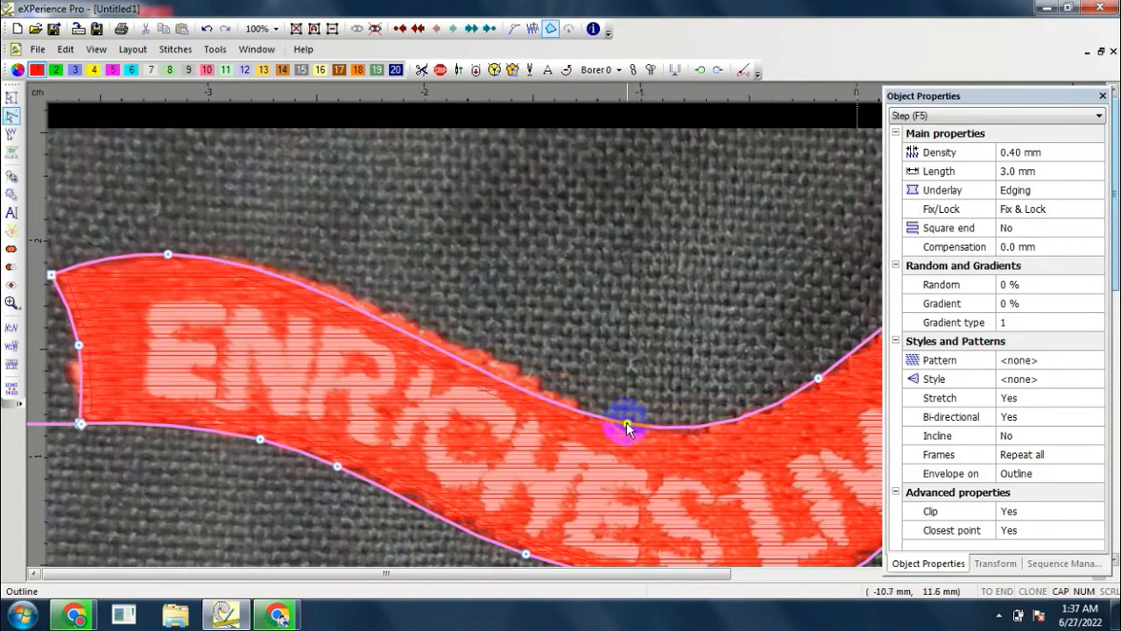
scroll(523, 376, down, 3)
scroll(447, 349, up, 2)
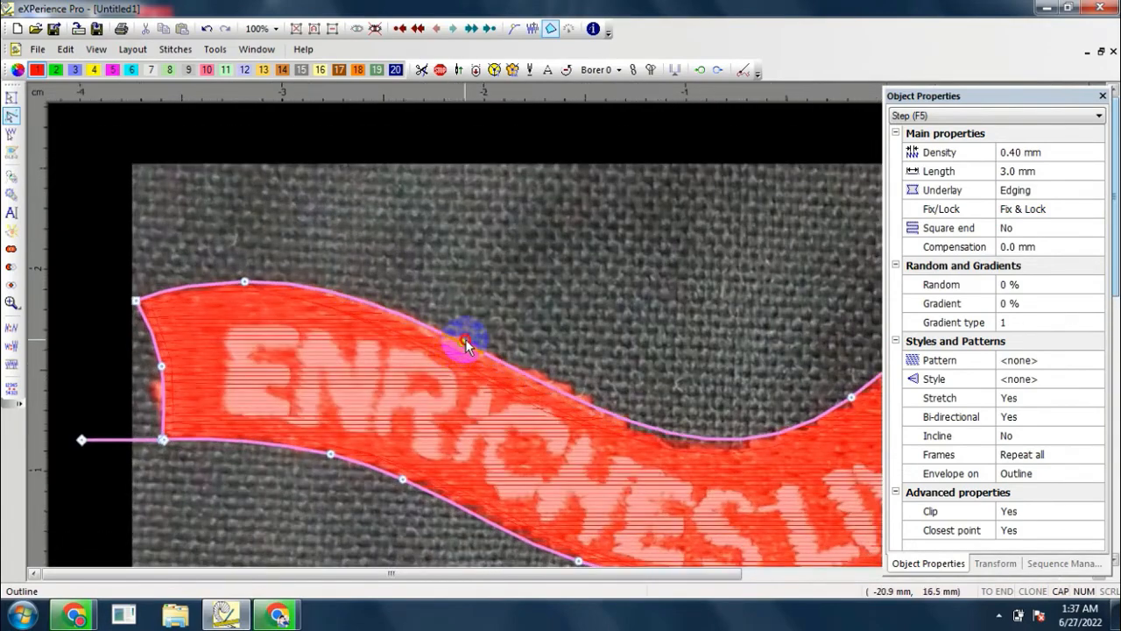
scroll(465, 338, down, 3)
scroll(566, 327, up, 3)
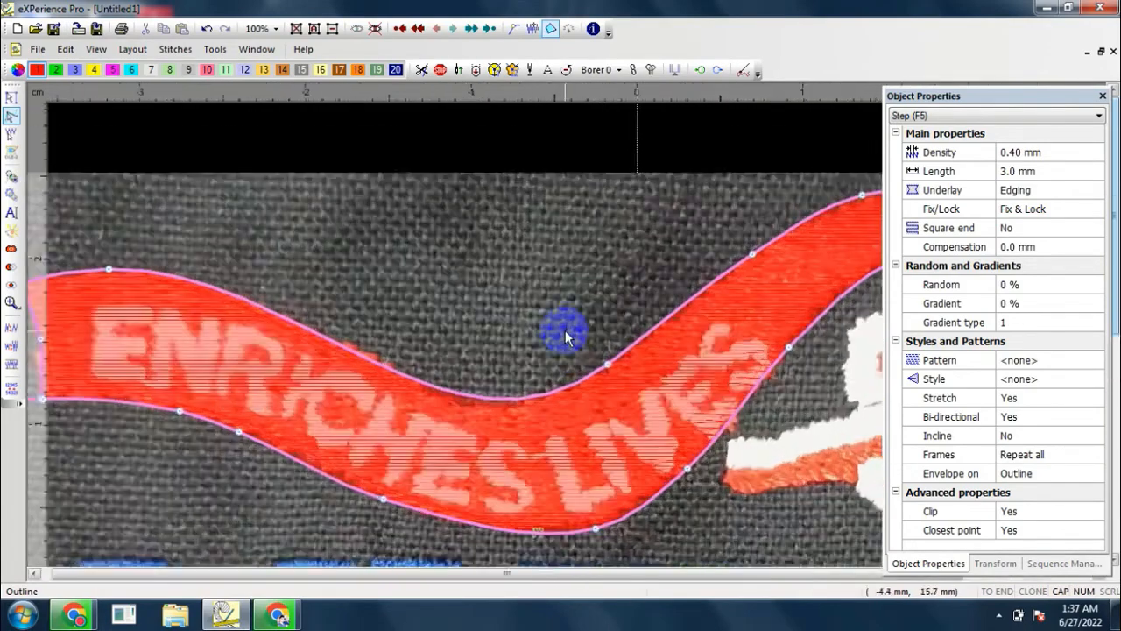
scroll(566, 335, down, 2)
Step: Add the text MNR in the Xpg007 font on a horizontal 2-point line about 46 mm long beneath the blue MNR letters
key(F4)
click(12, 213)
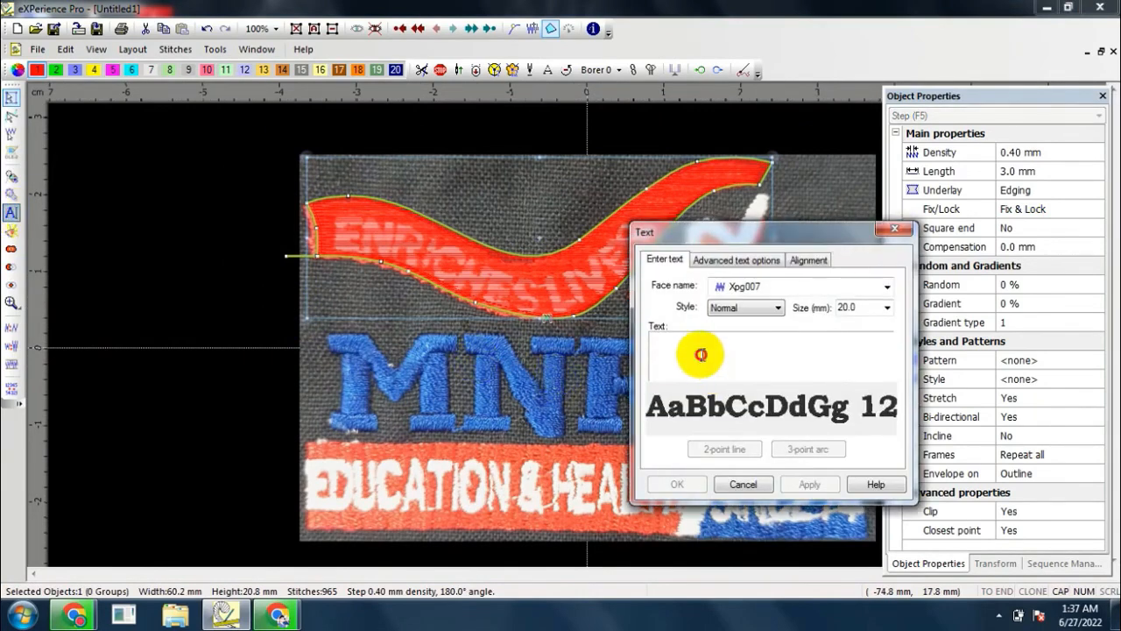
text(MNR)
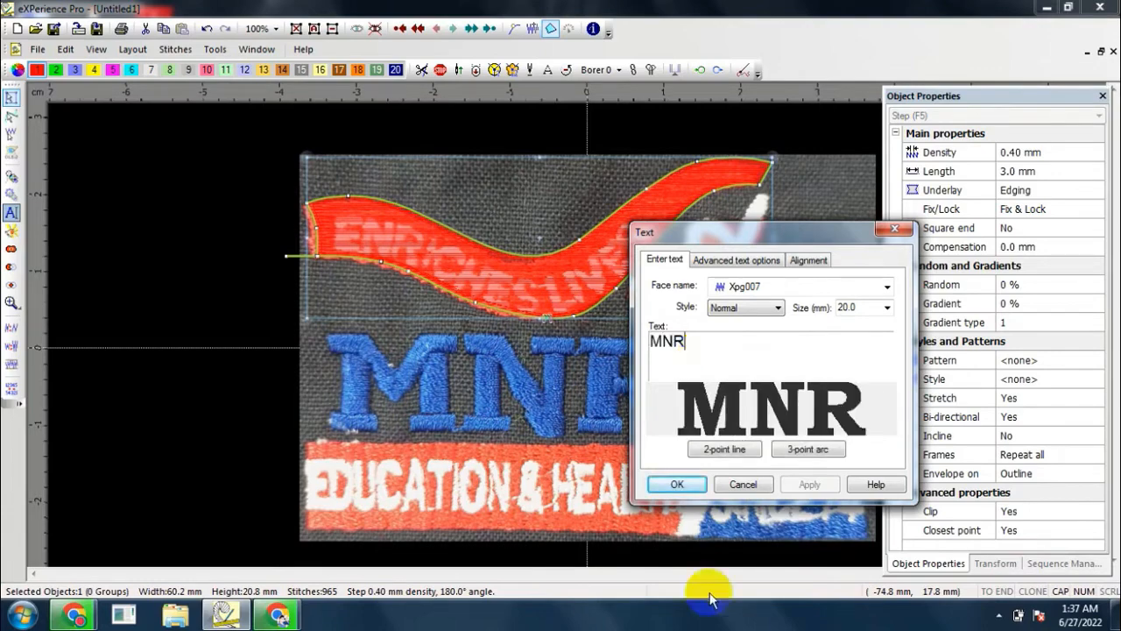
click(709, 454)
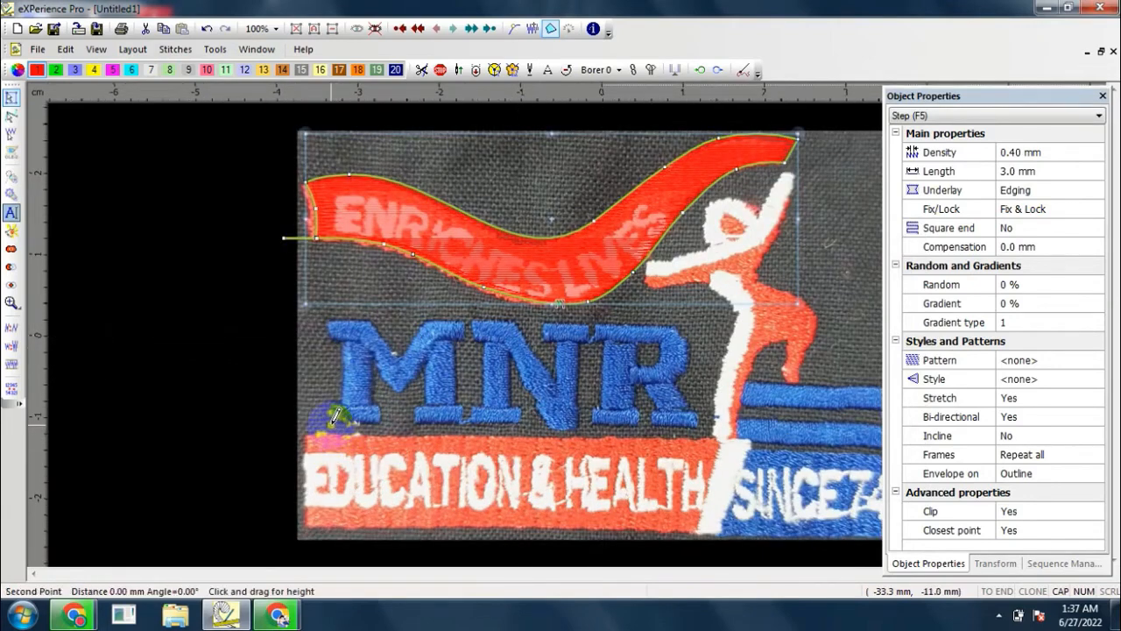
click(707, 425)
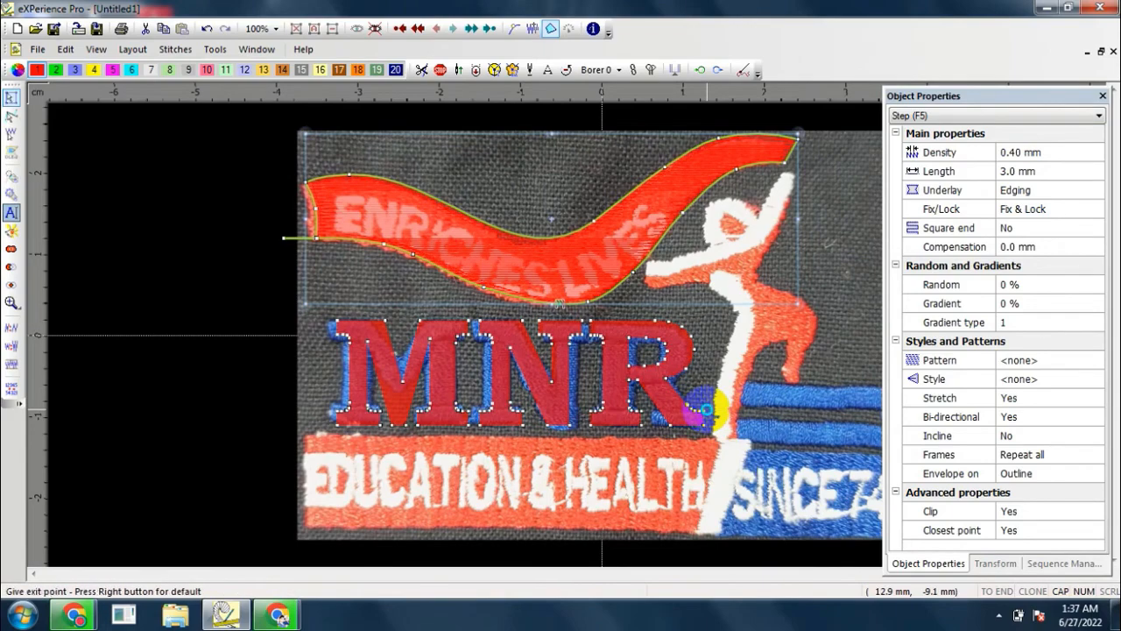
click(706, 408)
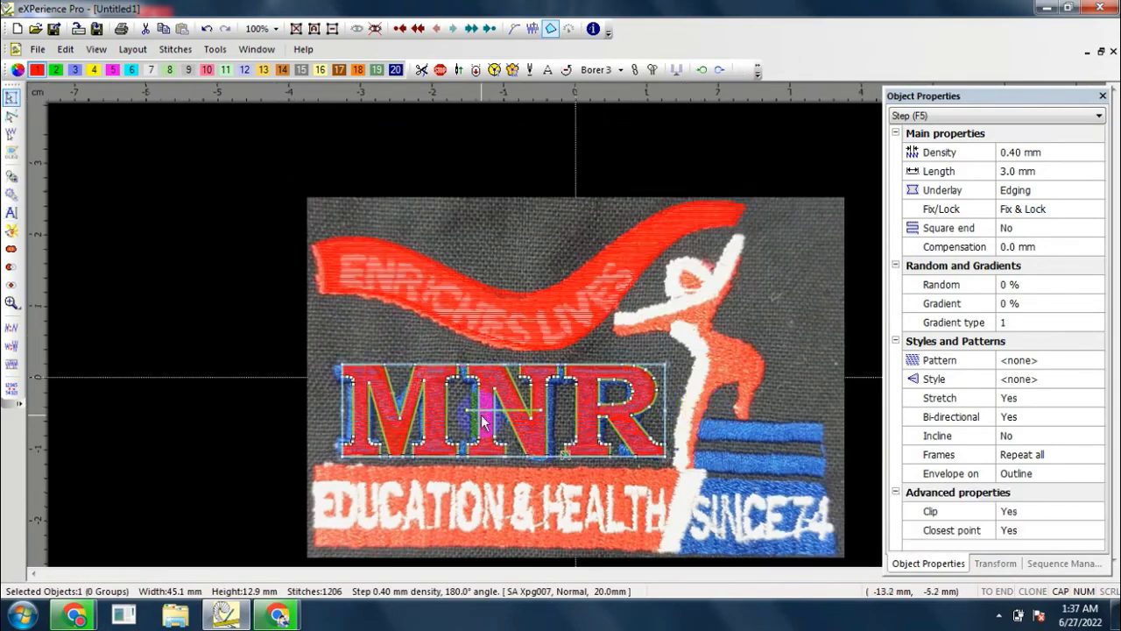
Step: Nudge the MNR text rightward to line it up with the blue letters in the artwork
scroll(484, 415, up, 2)
scroll(484, 415, up, 1)
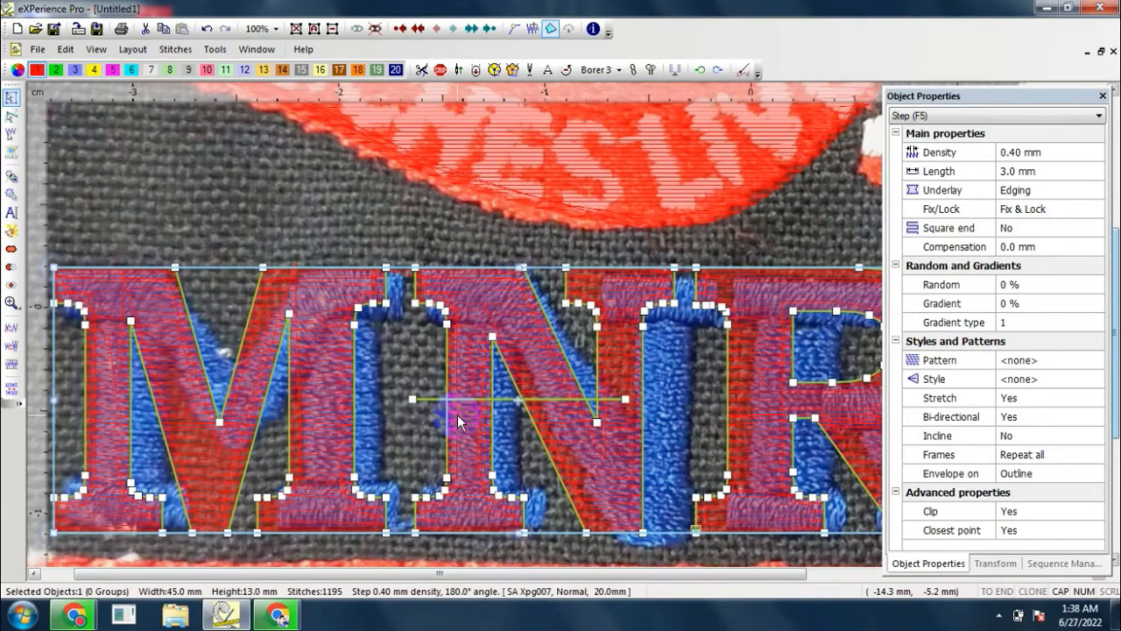
key(Right)
key(Right)
key(Right)
key(Right)
key(Right)
key(Right)
key(Right)
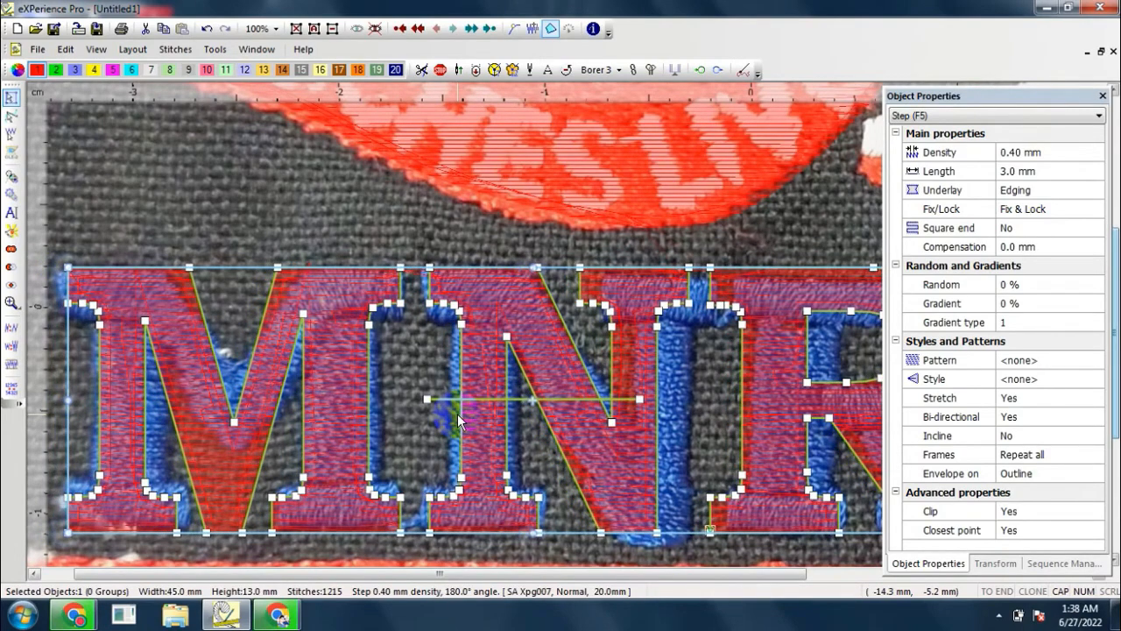
Step: Compare the placed MNR lettering with the blue letters in the artwork and deselect it
scroll(457, 420, down, 4)
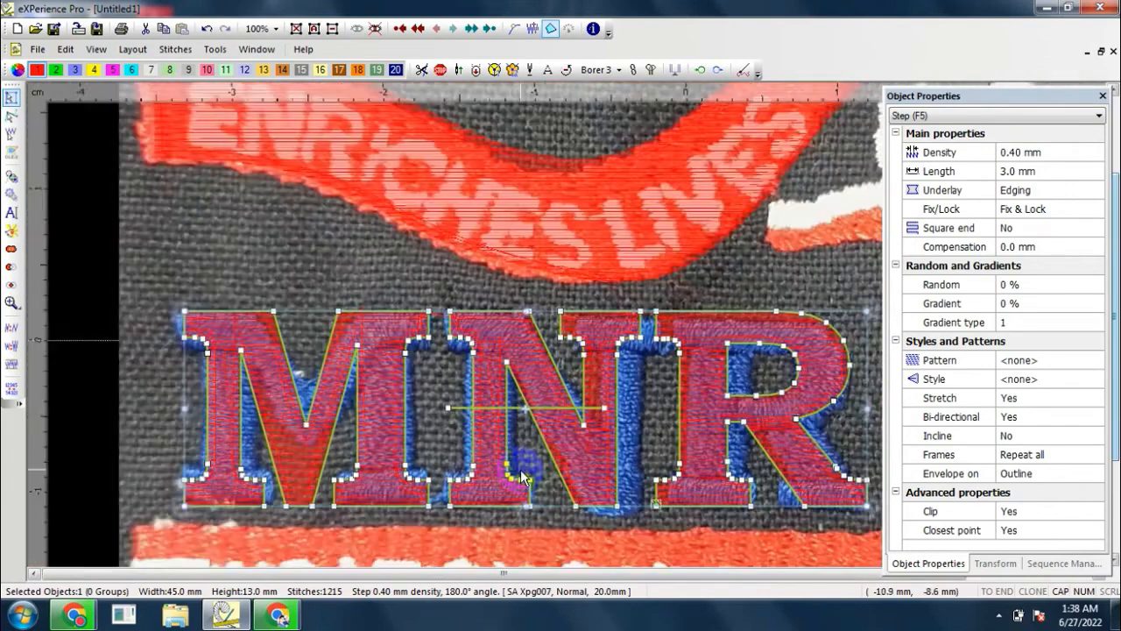
scroll(445, 468, up, 1)
scroll(452, 408, down, 1)
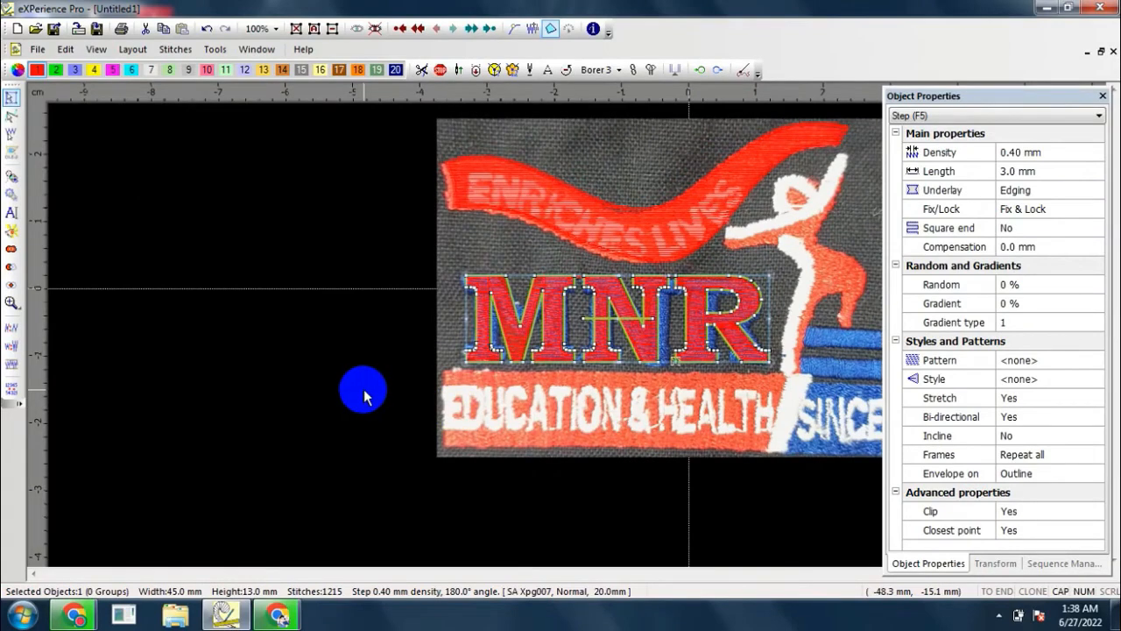
scroll(365, 396, down, 2)
scroll(452, 390, up, 2)
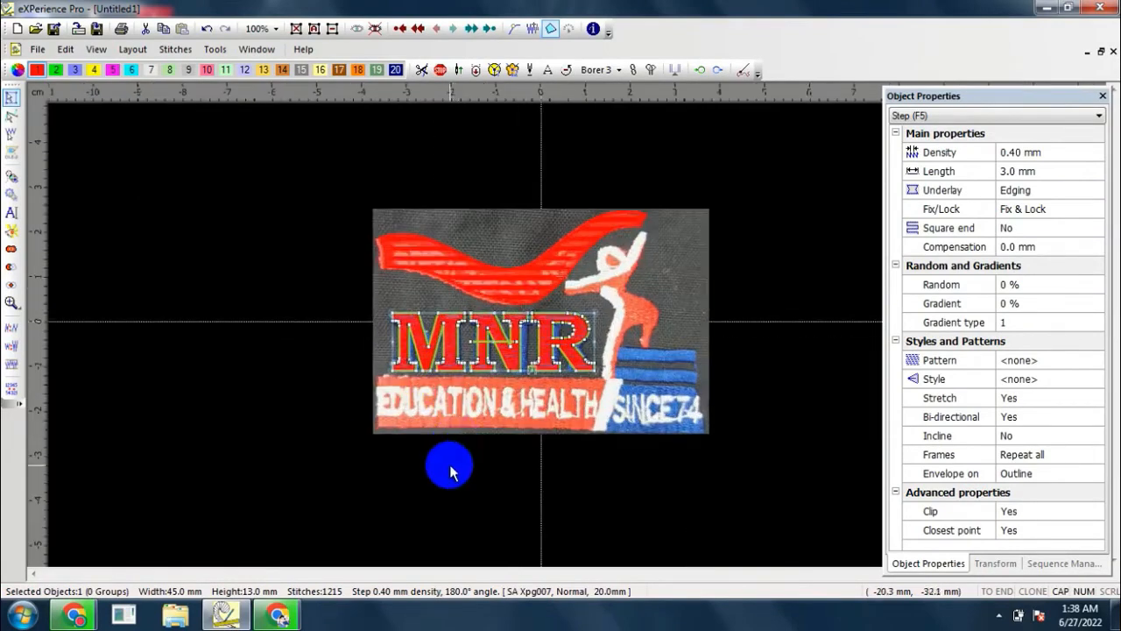
click(447, 462)
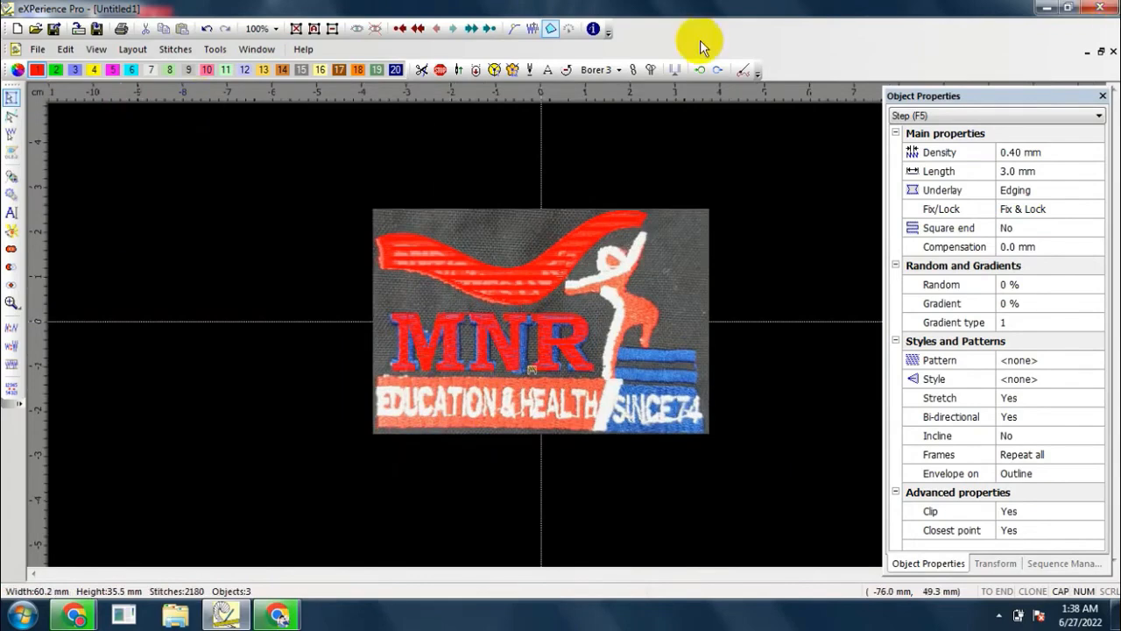
Step: Start a step-fill shape with a horizontal stitch direction and trace the EDUCATION & HEALTH bar's left edge, about 11.5 mm high
click(13, 181)
scroll(388, 430, up, 5)
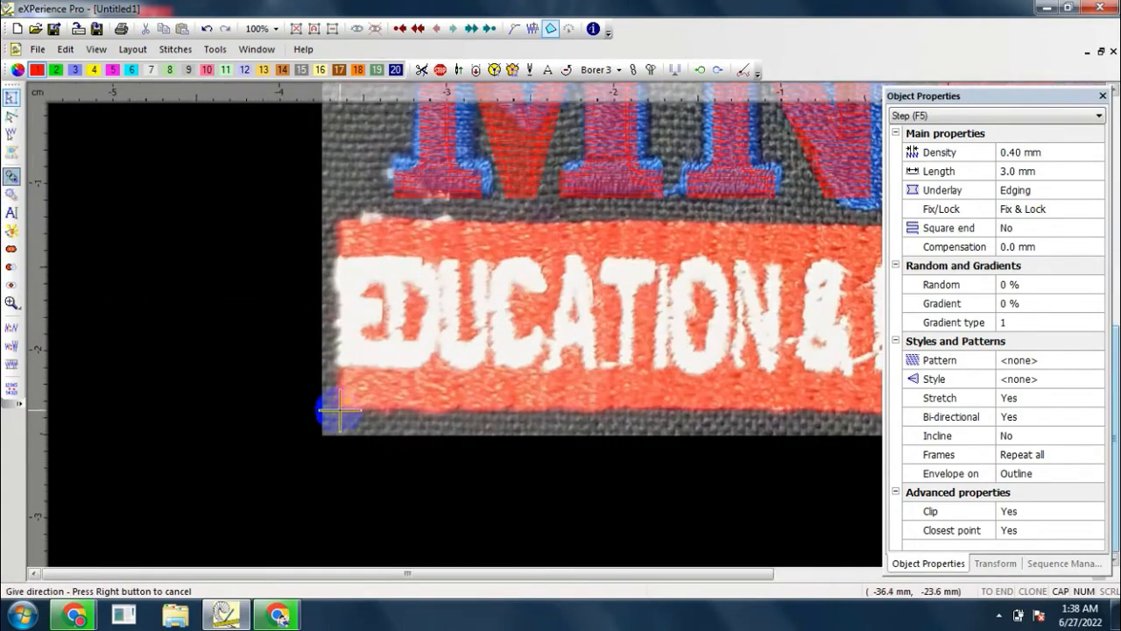
click(340, 409)
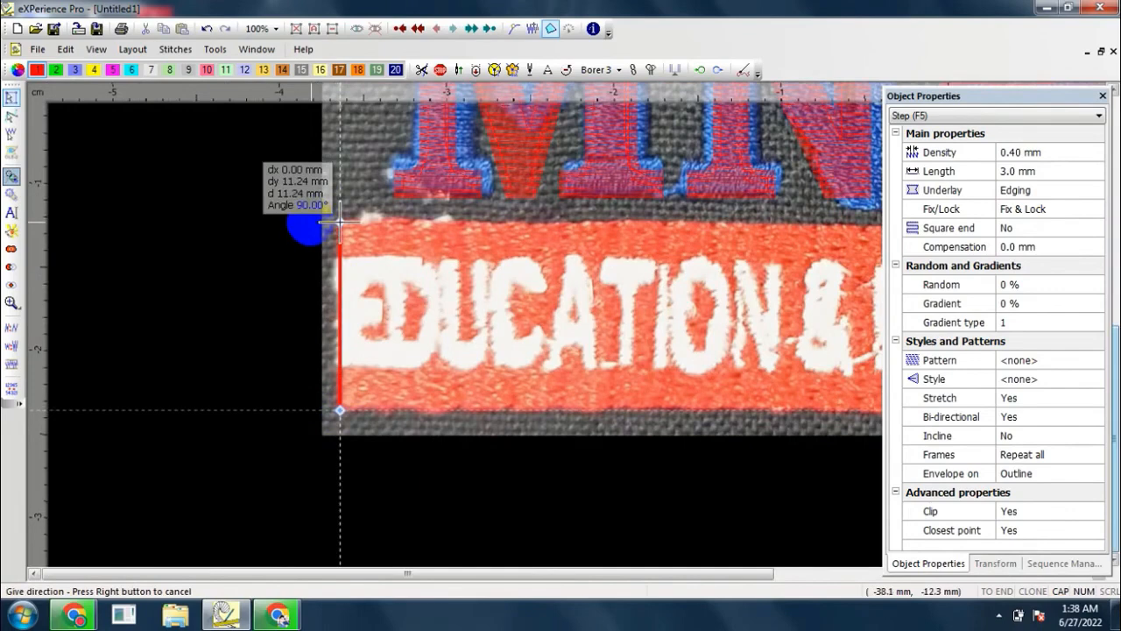
click(155, 409)
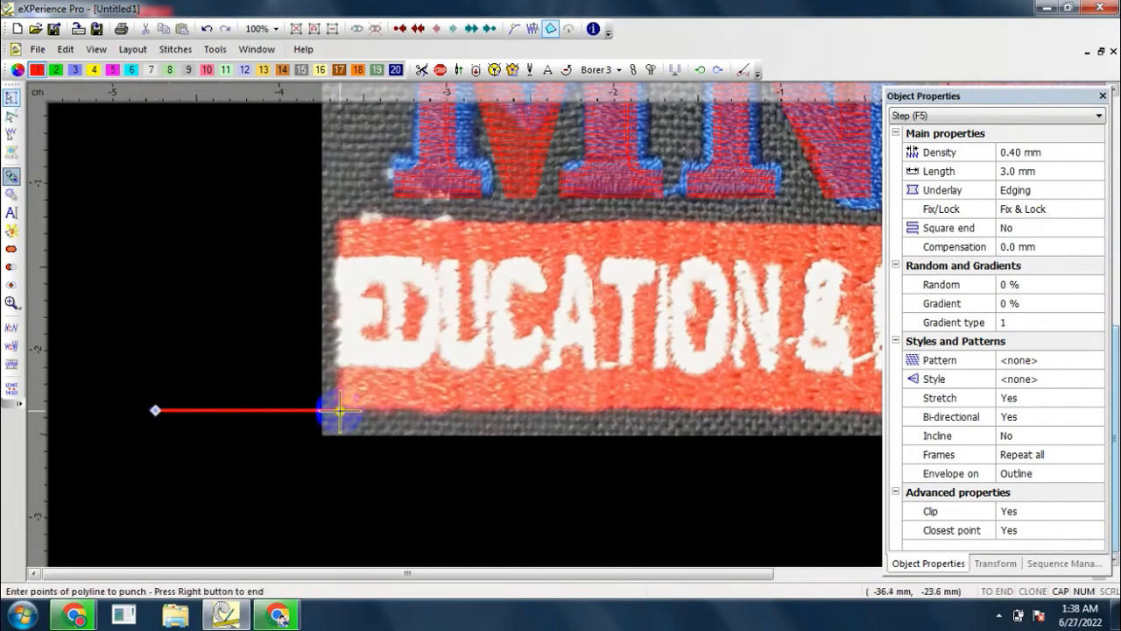
click(340, 409)
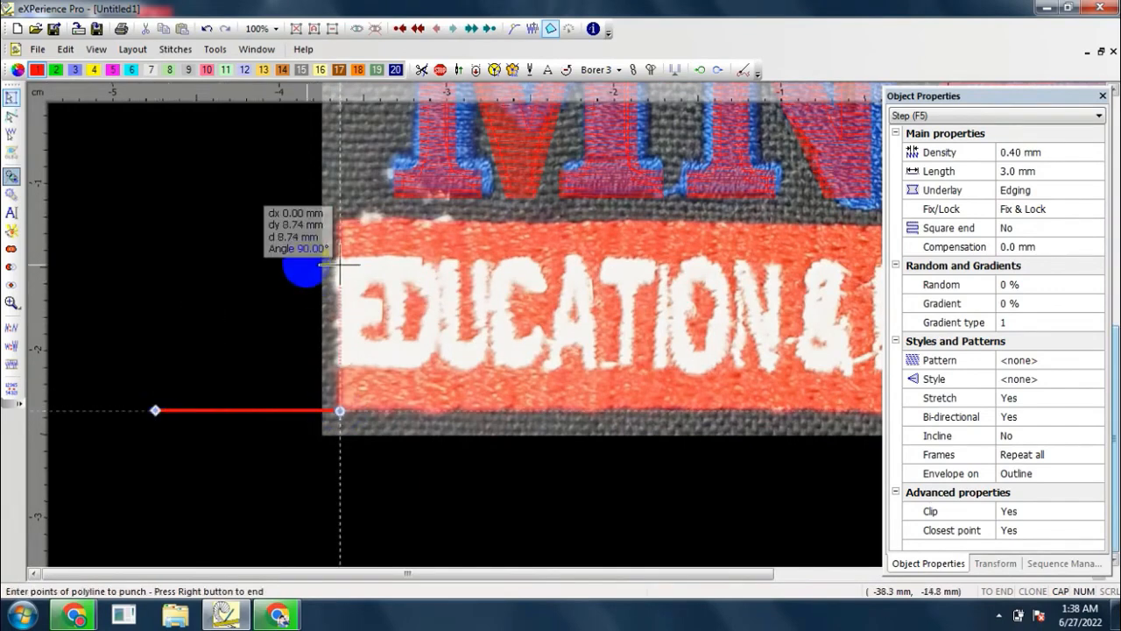
click(340, 219)
Step: Trace the bar's upper edge about 51.5 mm long and its slanted right end, and finish the fill with default entry and exit points
scroll(307, 219, down, 2)
scroll(613, 228, up, 1)
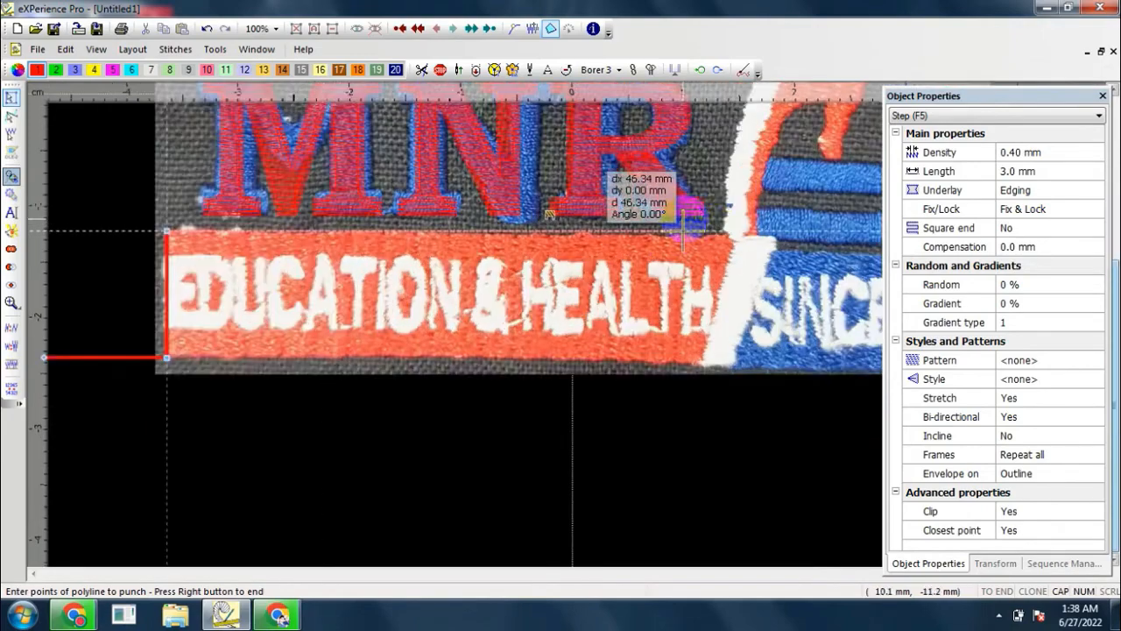
click(740, 229)
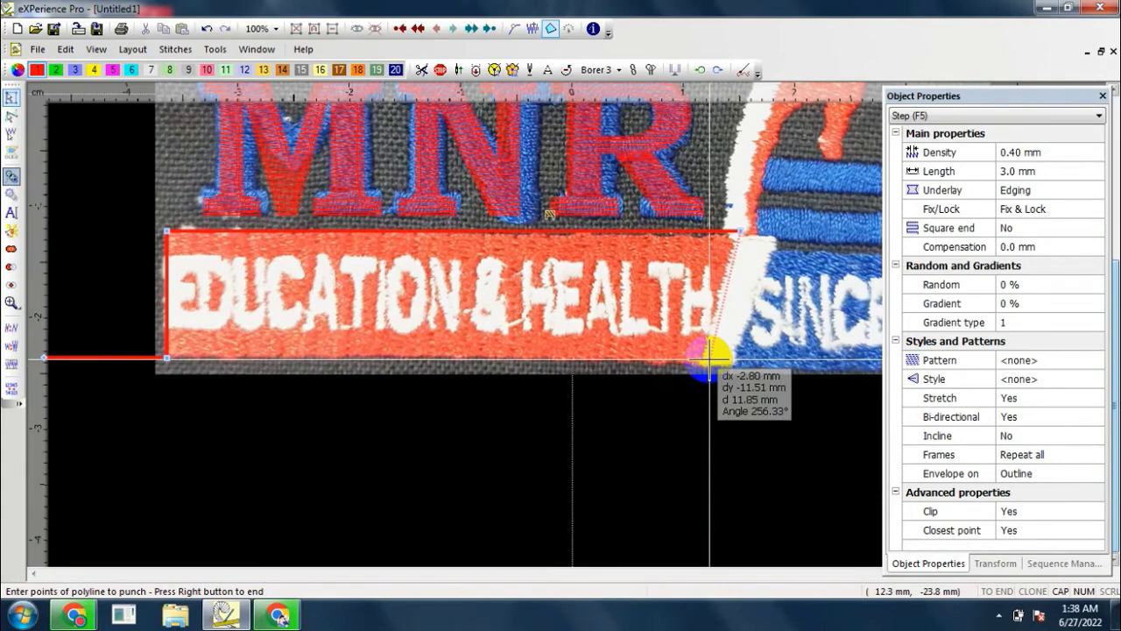
click(710, 358)
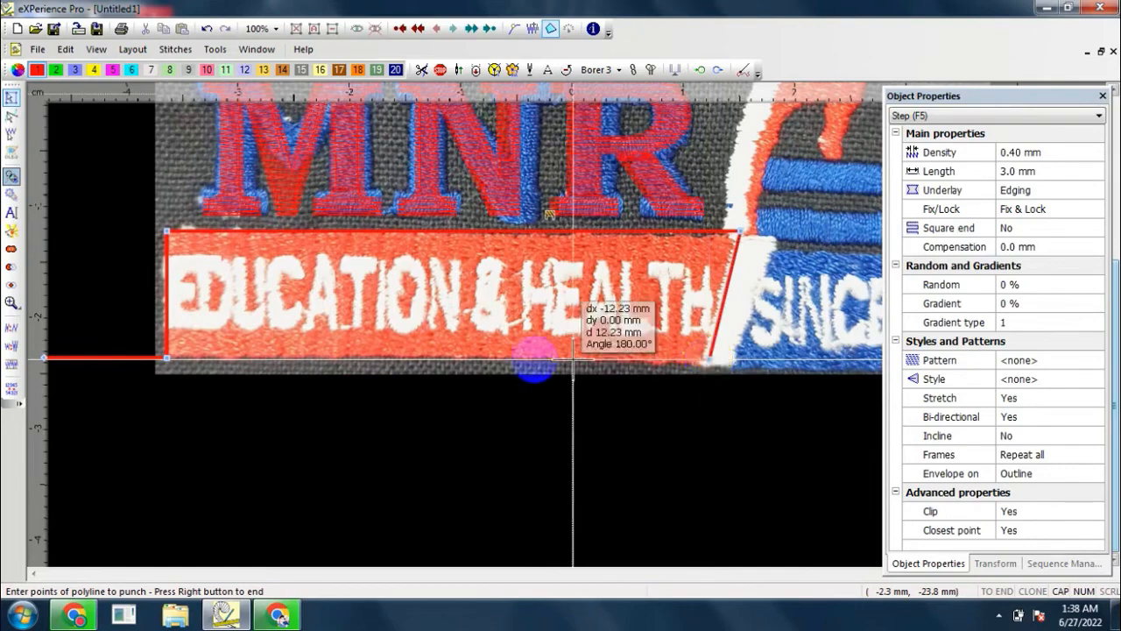
click(167, 346)
right_click(166, 345)
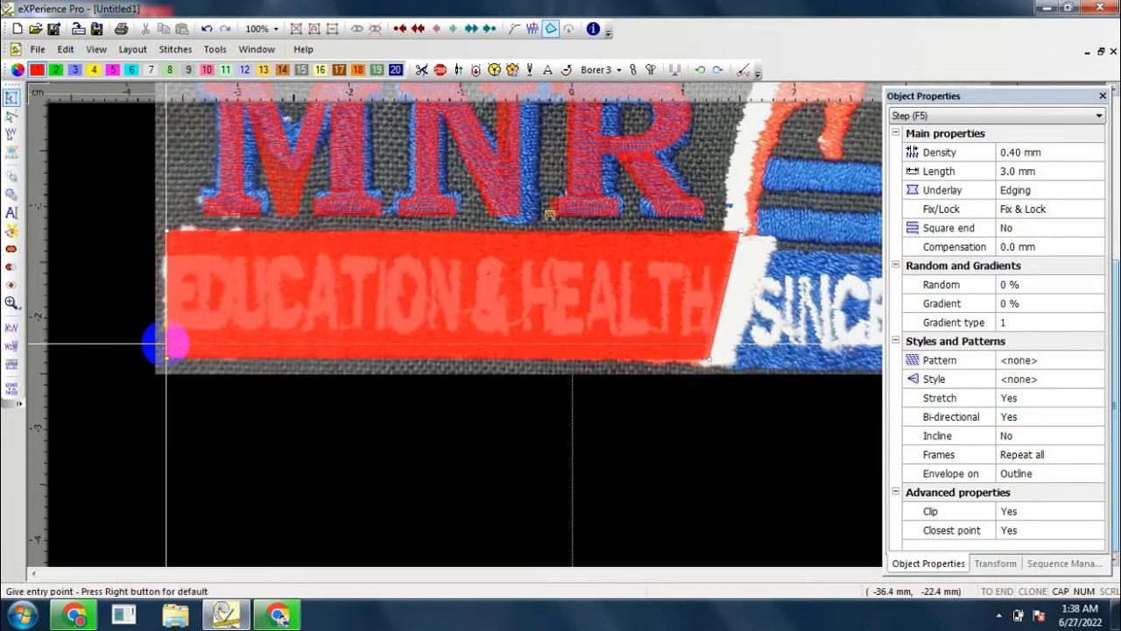
right_click(167, 345)
right_click(166, 346)
Step: Start another step-fill shape for the orange figure with a short horizontal stitch direction on the dark fabric beside it
scroll(166, 349, up, 5)
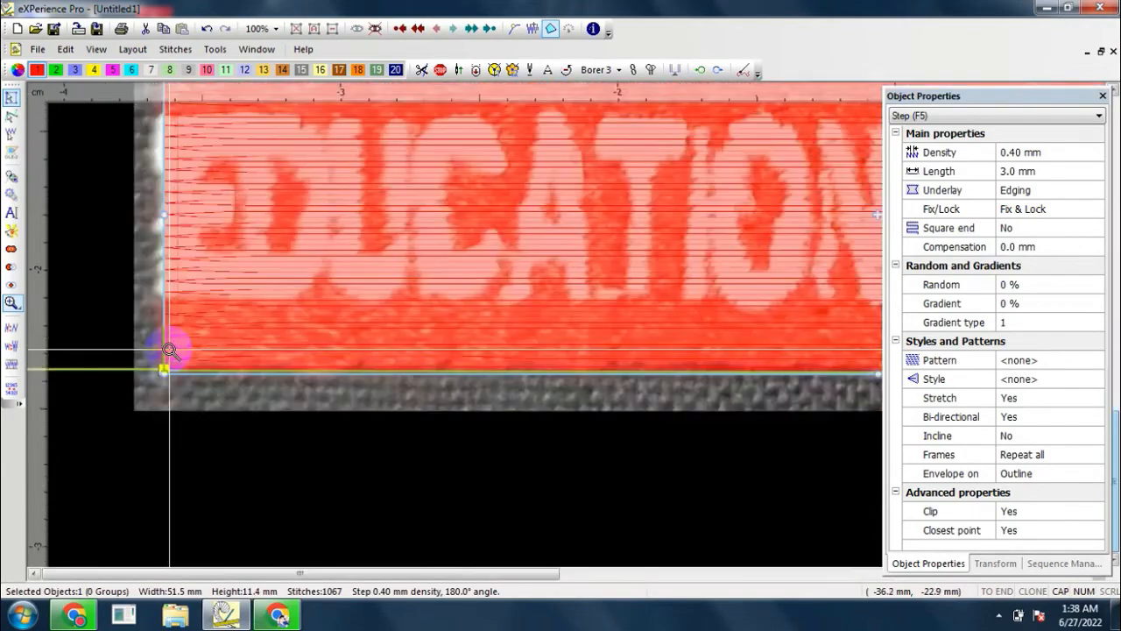
scroll(169, 351, down, 5)
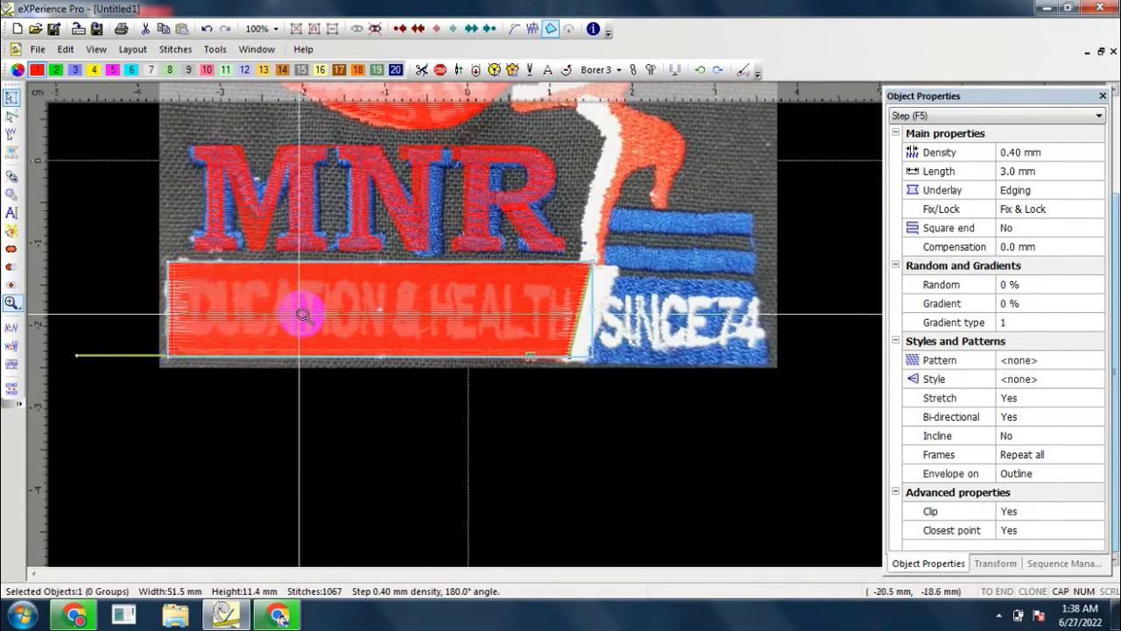
scroll(297, 312, up, 1)
scroll(302, 313, down, 2)
scroll(187, 315, up, 3)
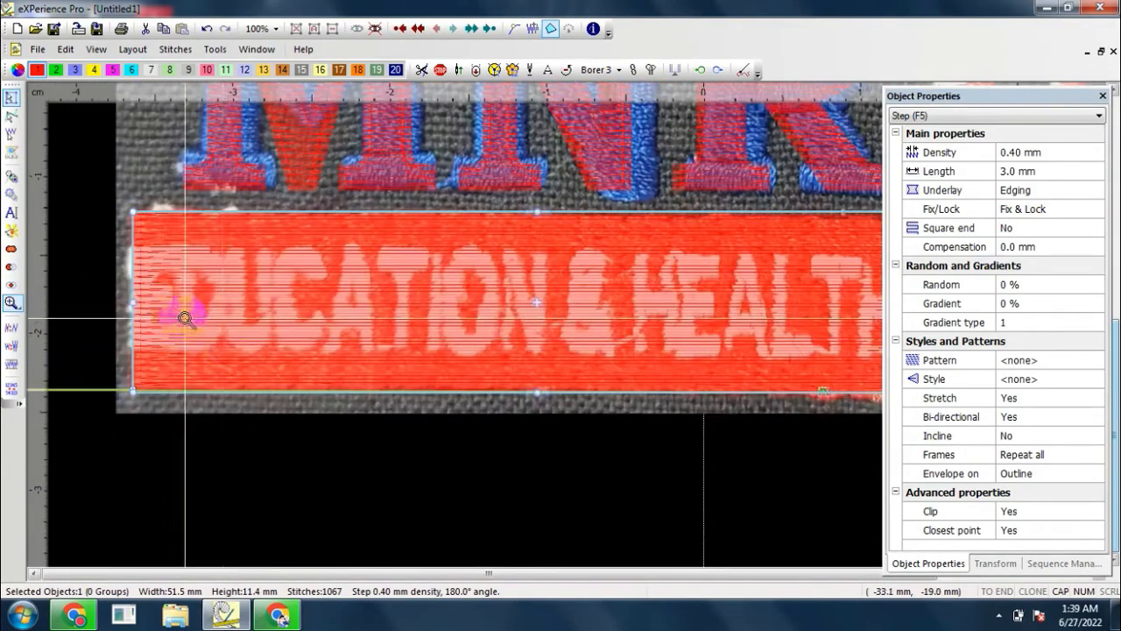
click(11, 176)
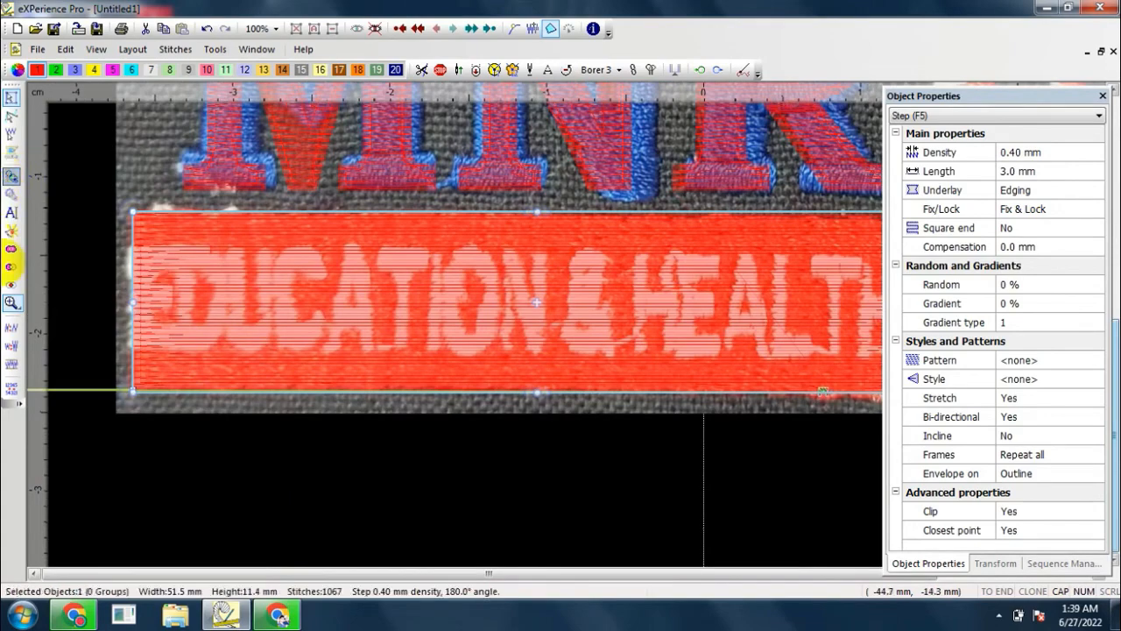
scroll(52, 268, down, 3)
scroll(613, 174, up, 1)
scroll(612, 174, up, 1)
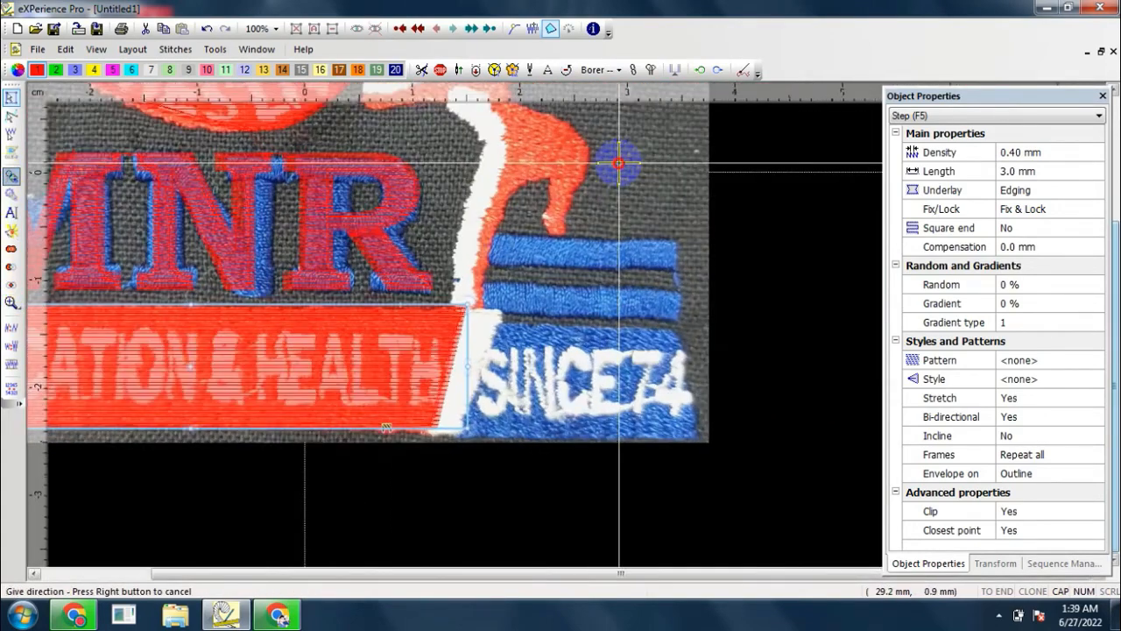
click(619, 163)
Step: Trace the straight lower end of the figure's front leg, just above the white slanted bar, with two corner points
scroll(533, 290, up, 4)
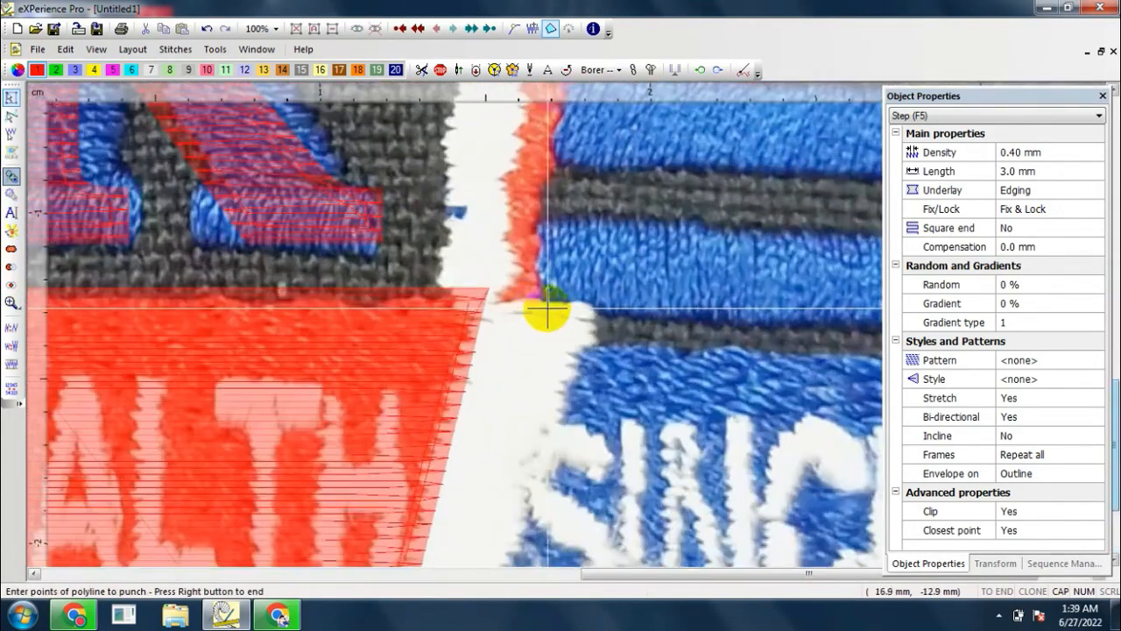
click(549, 311)
scroll(481, 307, down, 1)
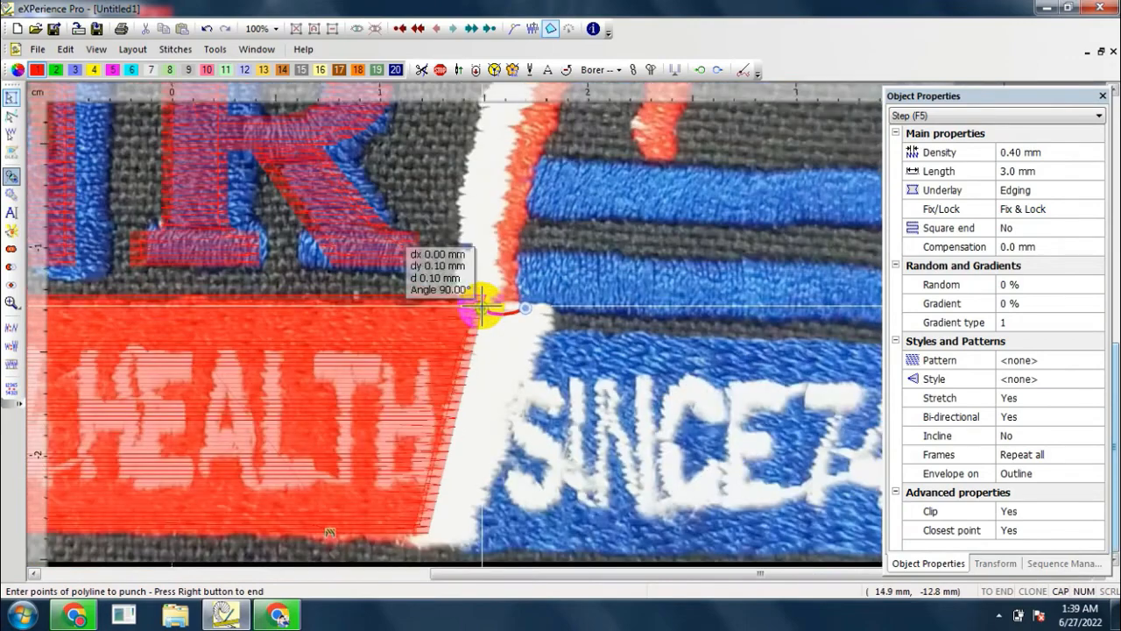
scroll(517, 308, up, 3)
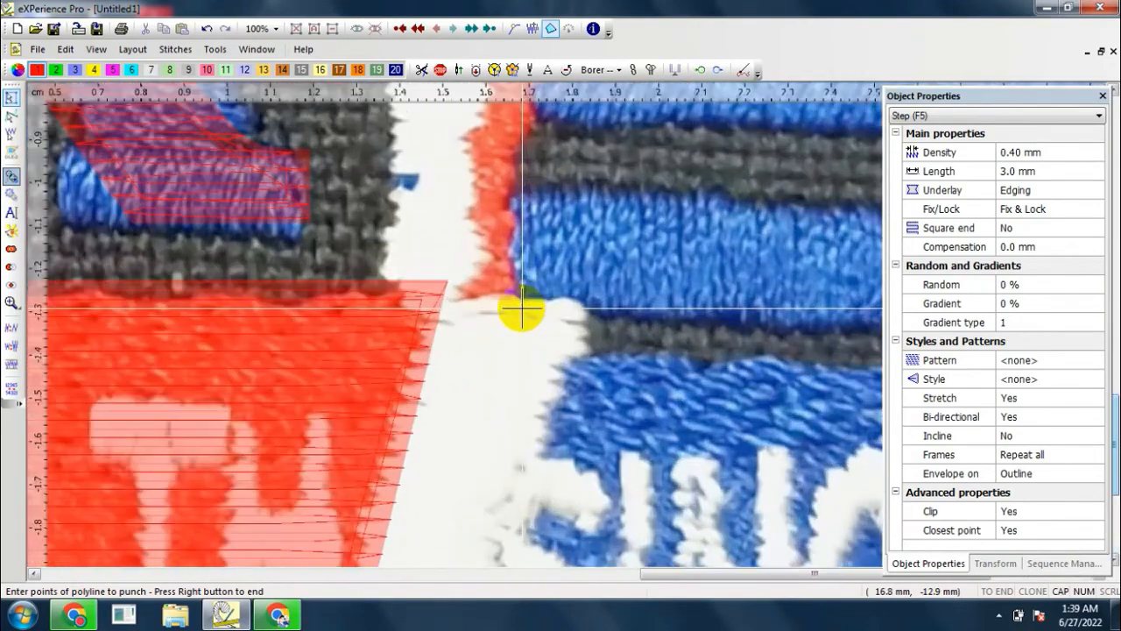
click(521, 309)
click(438, 315)
Step: Trace the front leg's outline upward with curve points along the white stripe to the height of the hip
scroll(440, 307, down, 2)
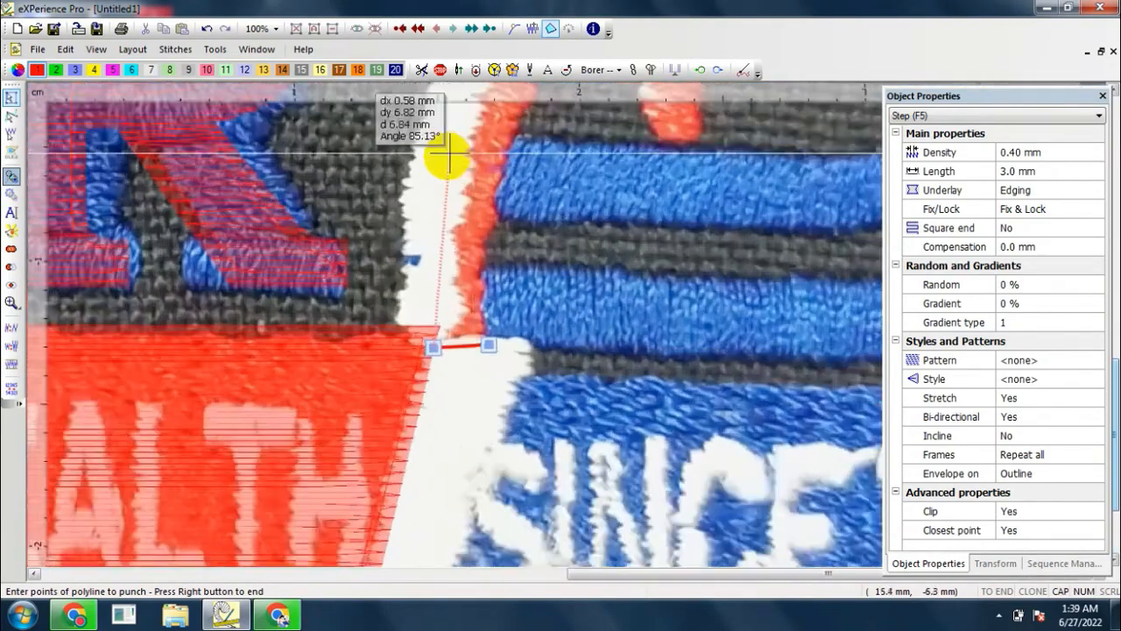
scroll(445, 162, up, 1)
click(441, 179)
click(493, 137)
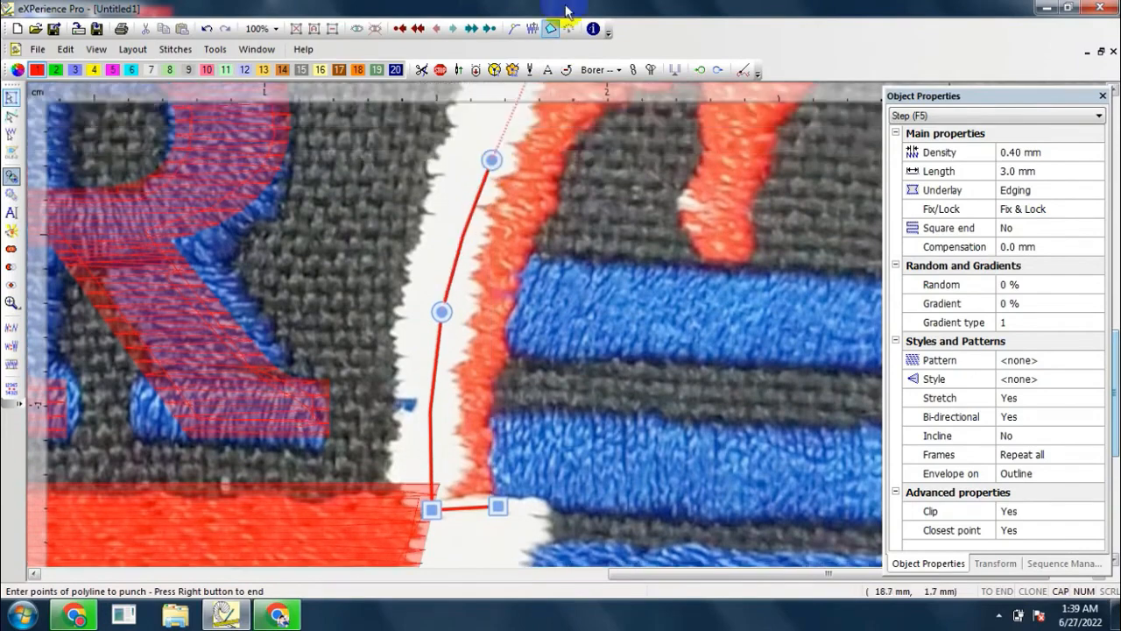
scroll(515, 129, down, 1)
scroll(523, 144, up, 1)
click(523, 145)
Step: Continue the figure's outline around the chest and along the underside of the forward arm to its tip
scroll(490, 171, down, 1)
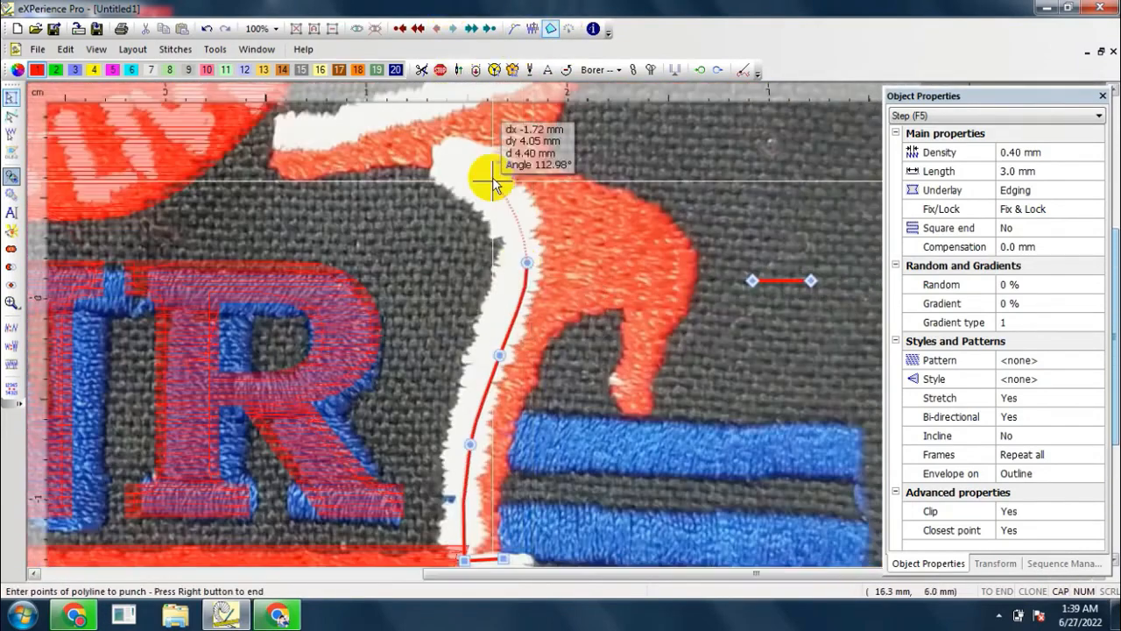
scroll(492, 193, up, 1)
click(492, 199)
click(404, 162)
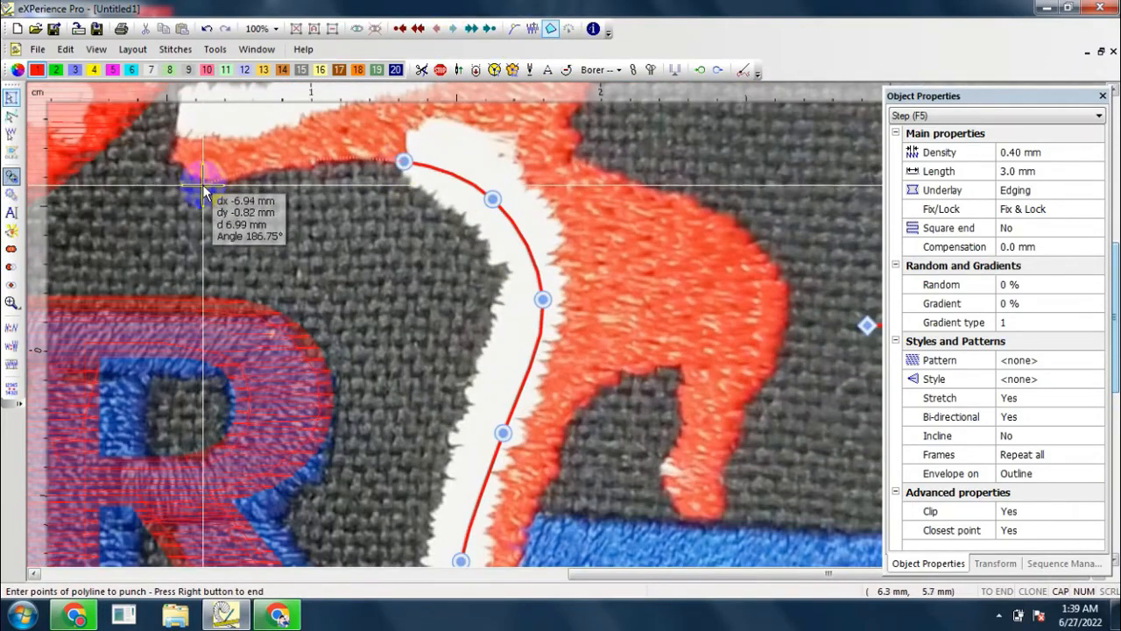
click(316, 165)
click(195, 181)
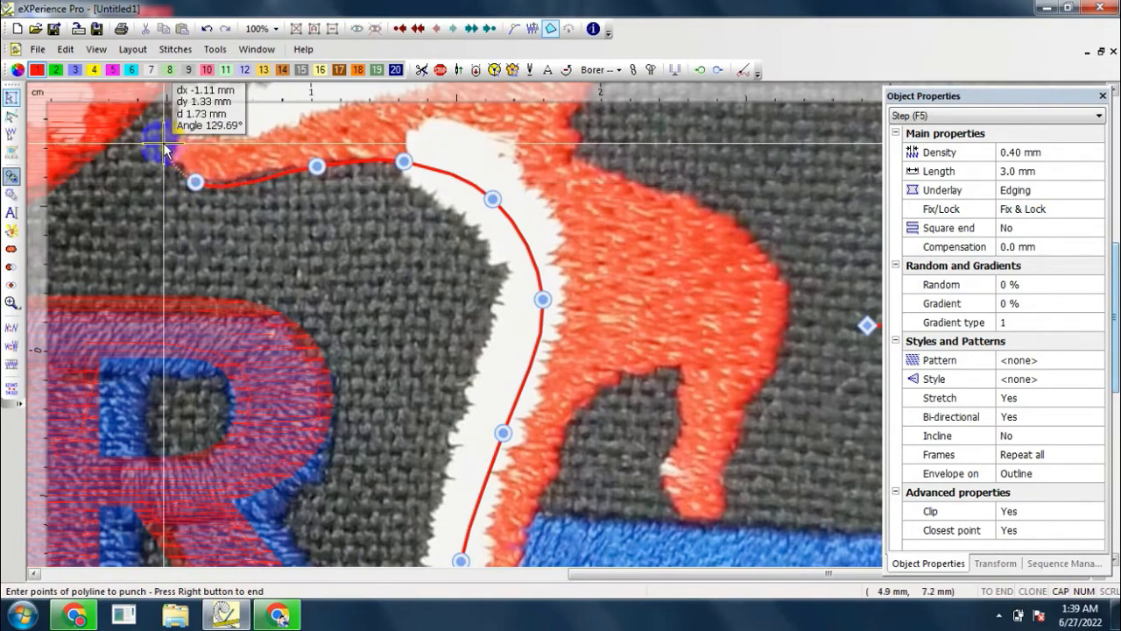
Step: Trace around the forward arm's tip and along its upper edge, following the white stripe toward the raised arm
click(164, 145)
click(179, 126)
click(242, 128)
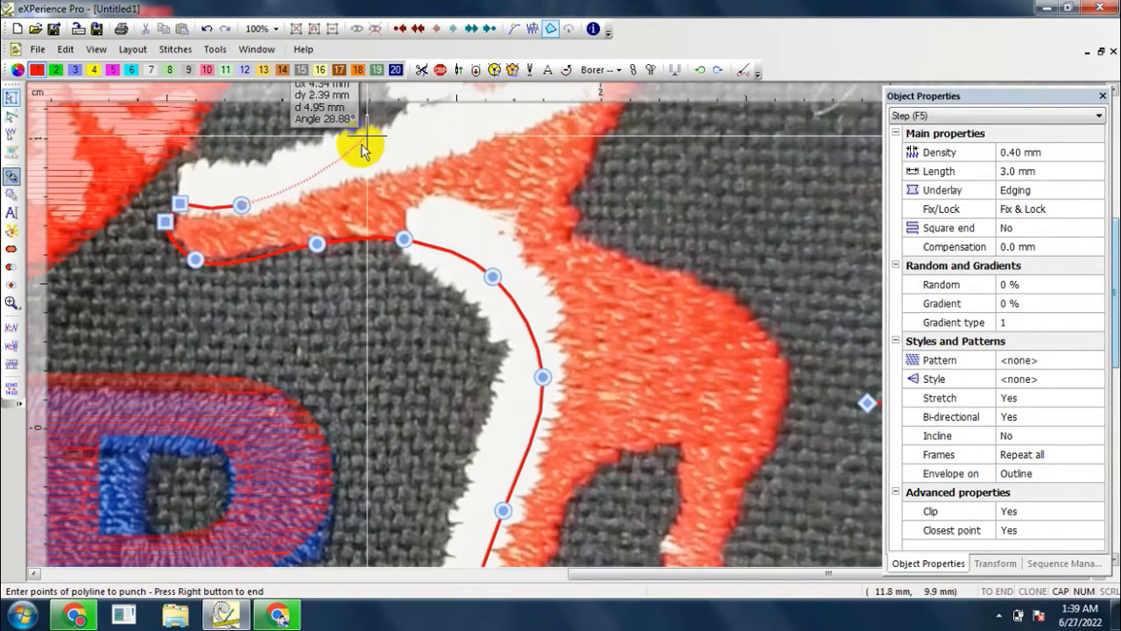
click(354, 162)
click(435, 152)
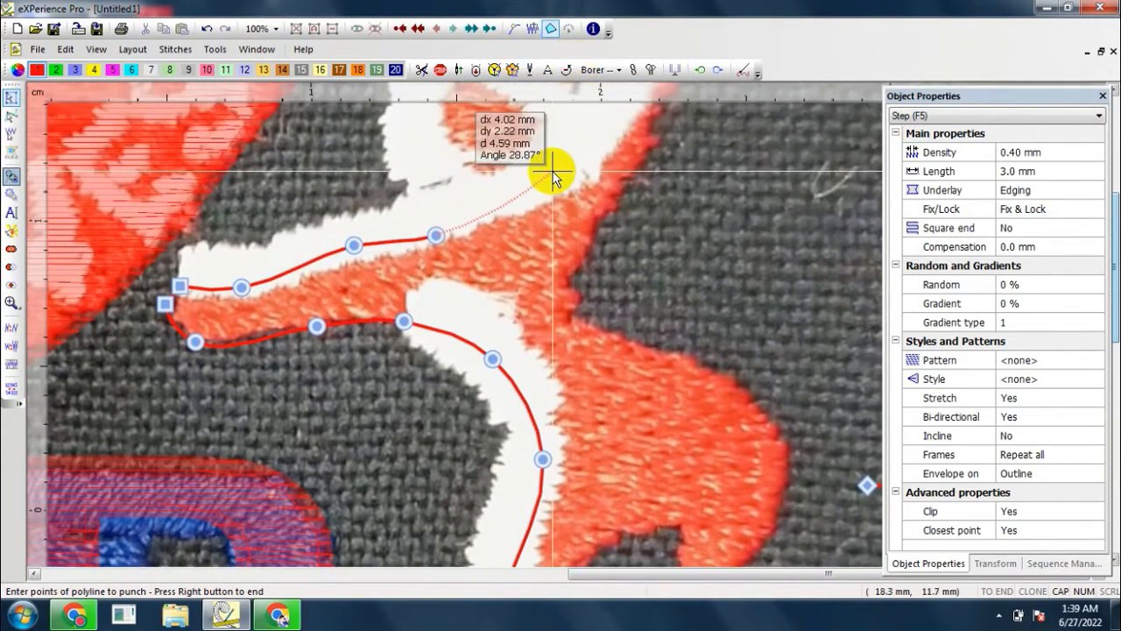
click(551, 169)
click(631, 187)
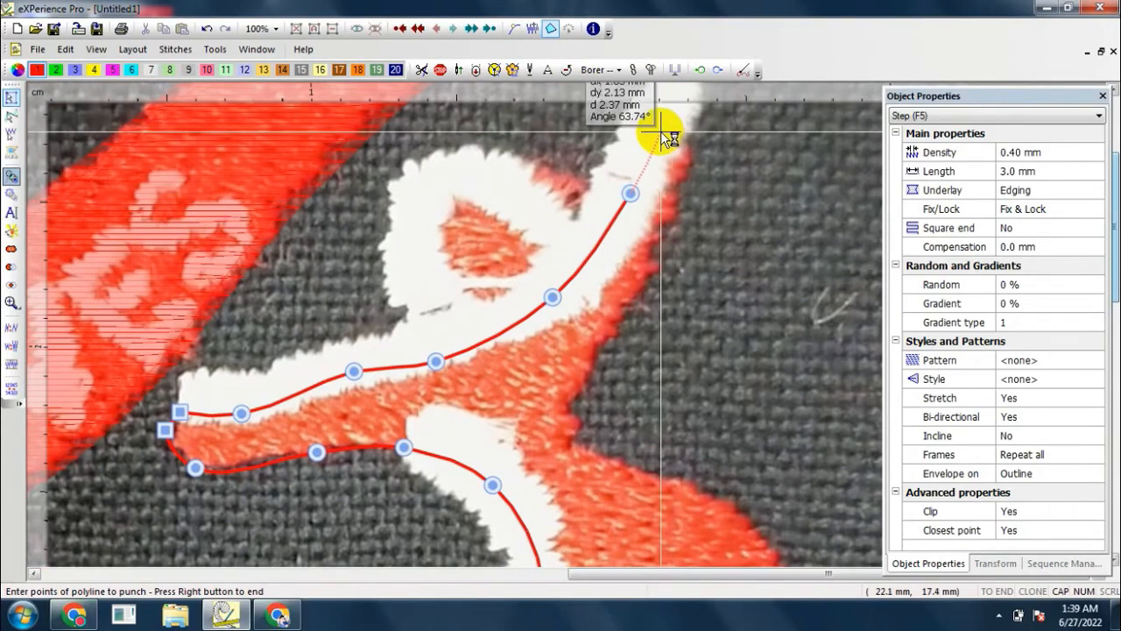
Step: Cap the raised arm with two corner points and trace its outer edge down past the waist onto the back
click(660, 131)
click(694, 150)
click(644, 284)
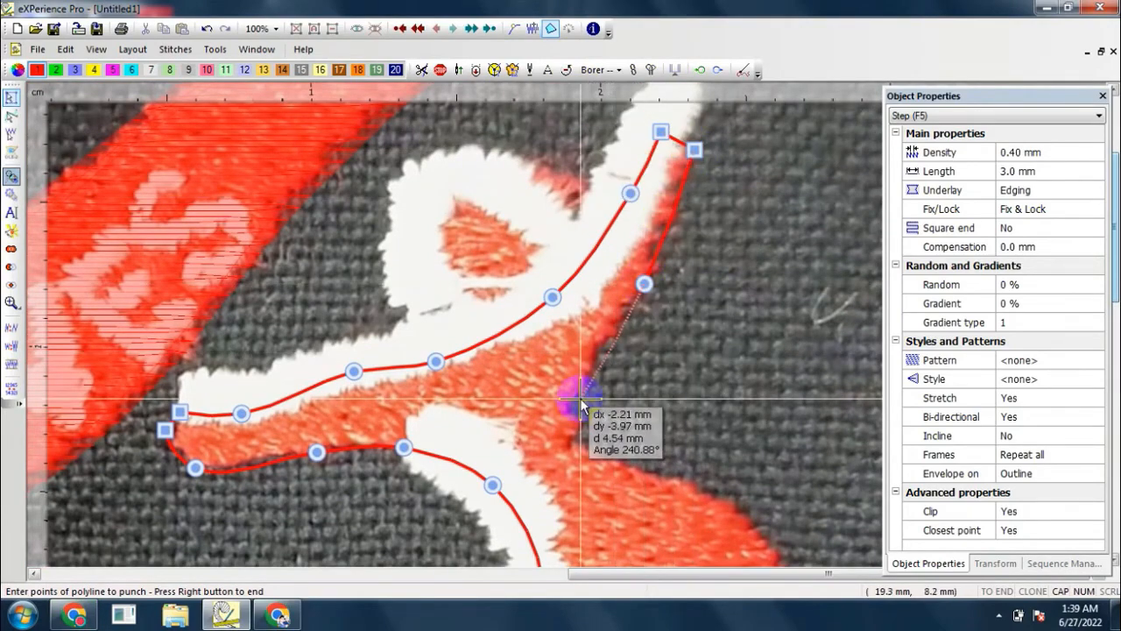
click(586, 395)
click(589, 445)
click(676, 476)
click(763, 530)
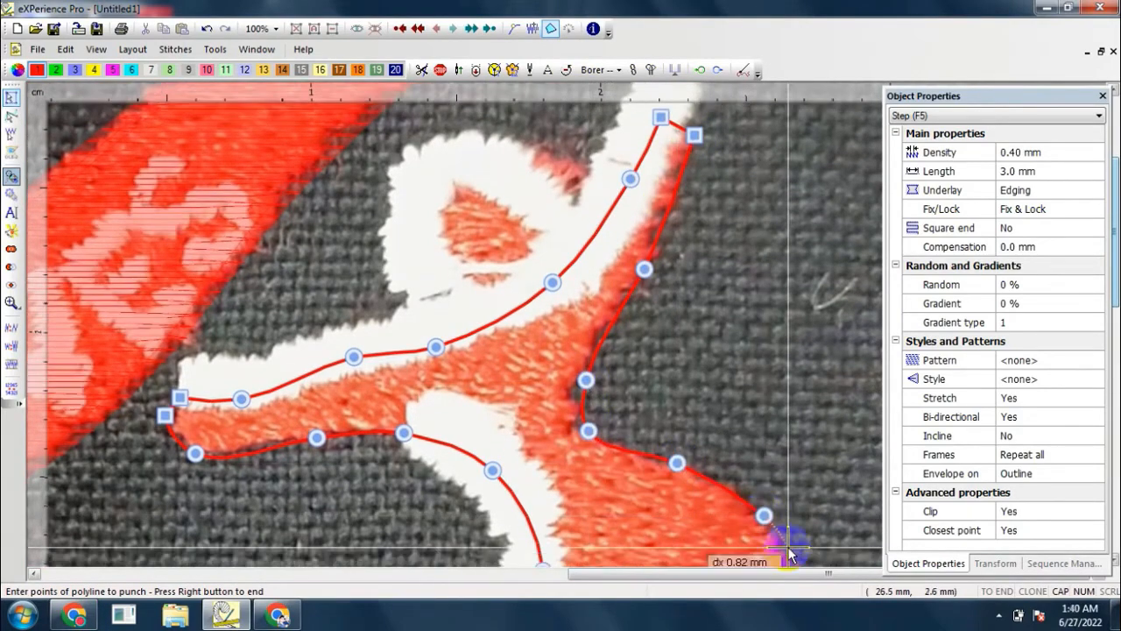
Step: Trace the rounded outer curve of the figure's hip down to the start of the rear leg
scroll(786, 544, down, 1)
click(775, 531)
scroll(774, 534, up, 2)
scroll(751, 420, down, 3)
scroll(746, 400, up, 3)
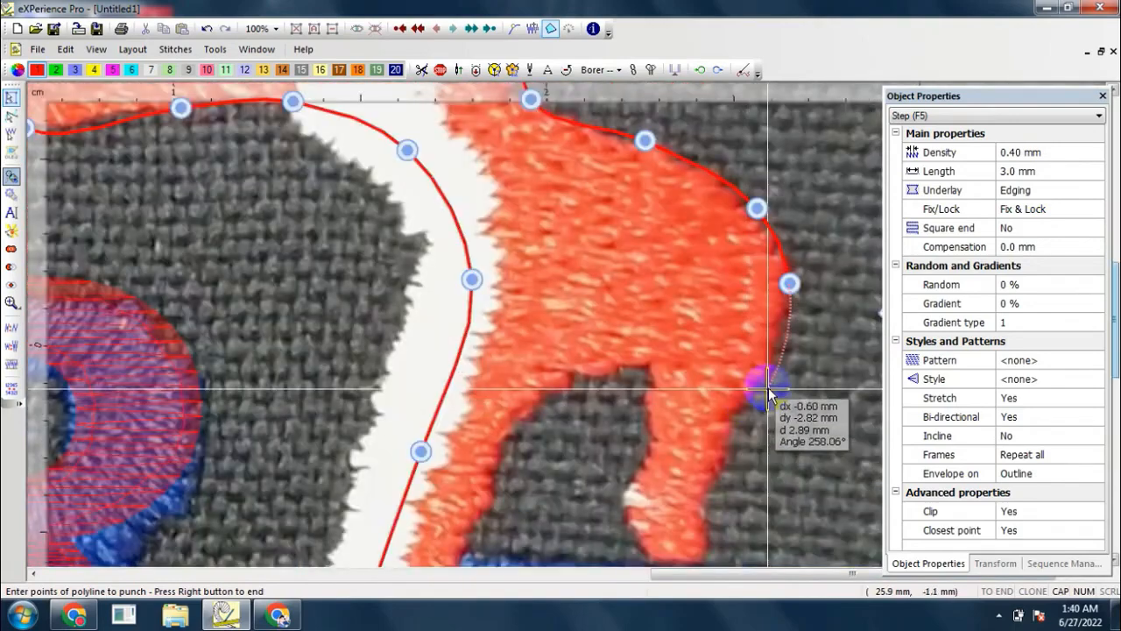
click(769, 386)
click(721, 453)
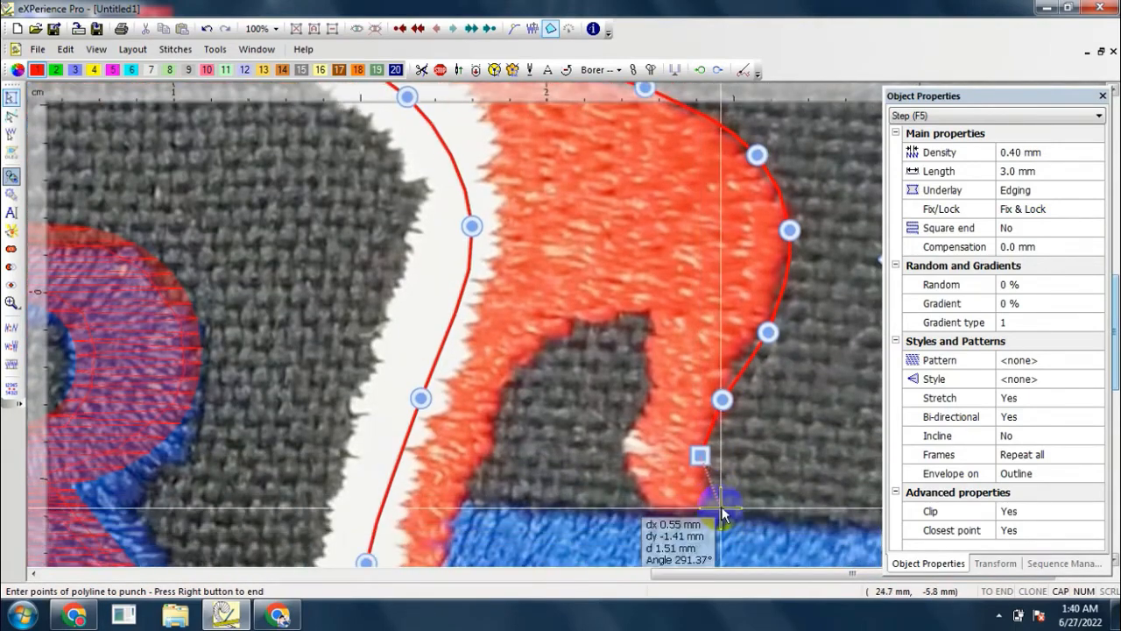
Step: Trace around the foot of the figure's rear leg and up the leg's inner edge toward the arch
click(697, 510)
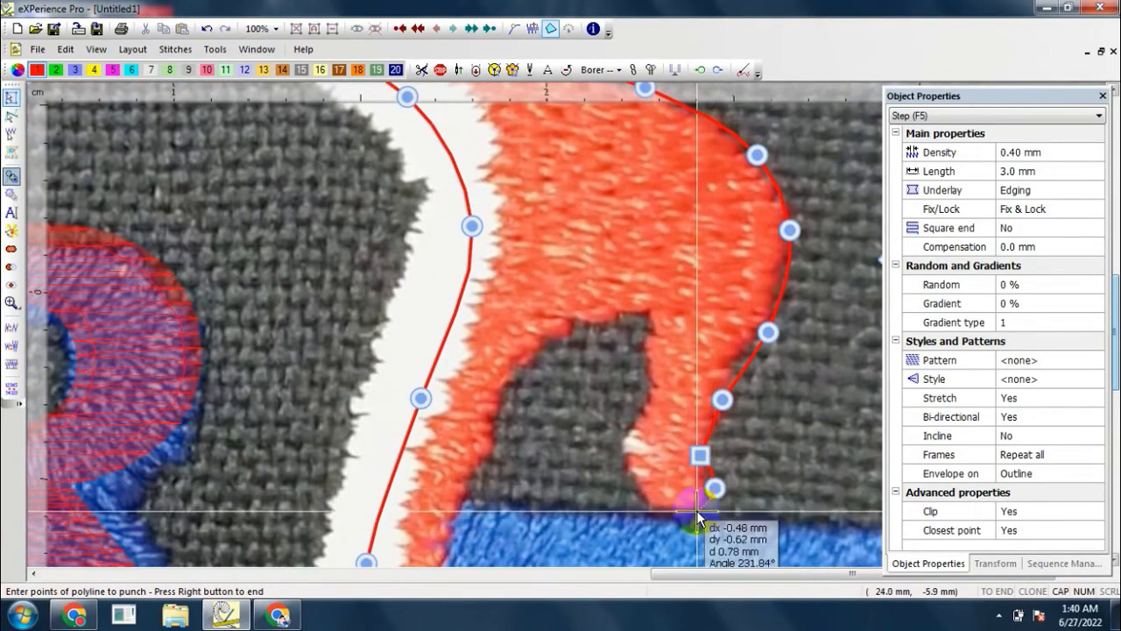
click(648, 501)
click(629, 445)
click(644, 392)
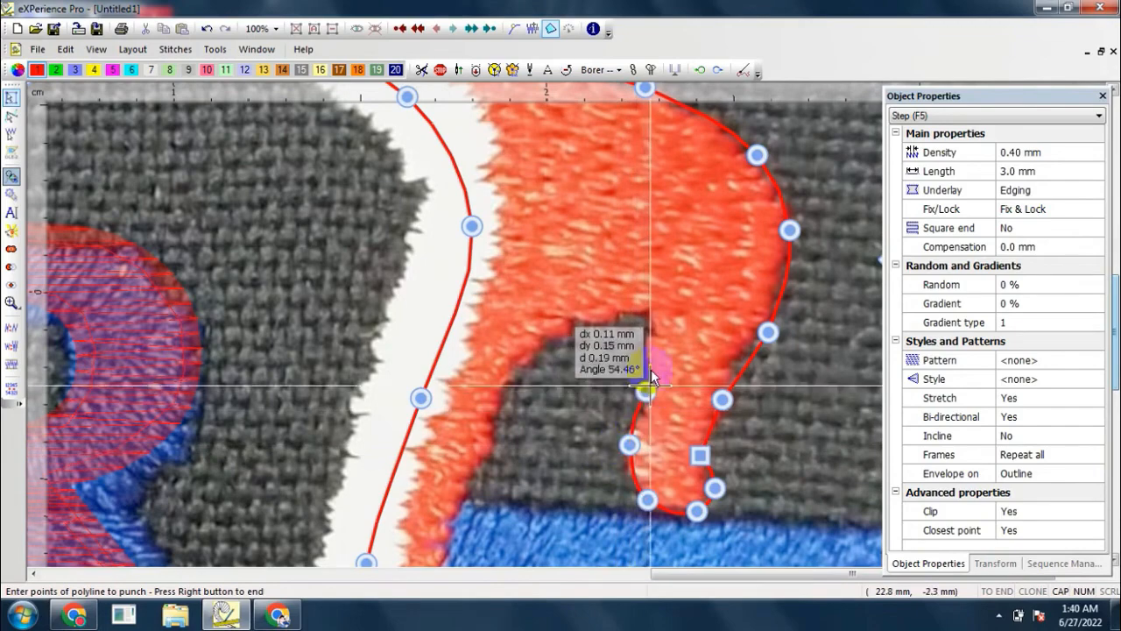
click(645, 351)
Step: Trace the arch between the legs, follow the standing leg down to the bar, and finish the figure's outline as a Step fill
click(599, 323)
click(504, 377)
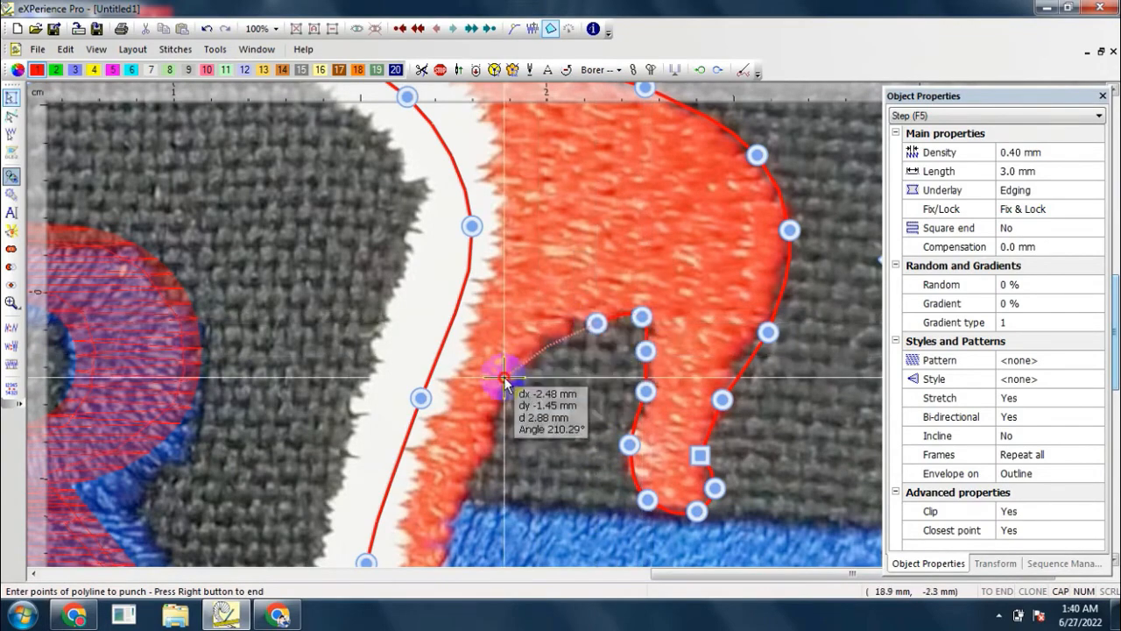
click(472, 481)
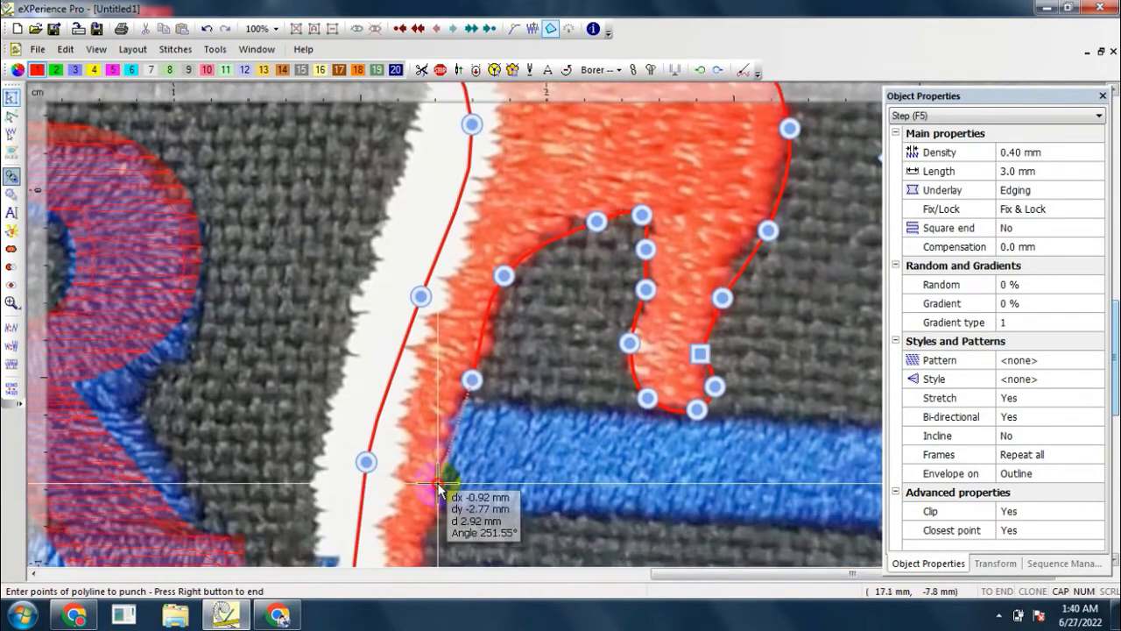
click(438, 482)
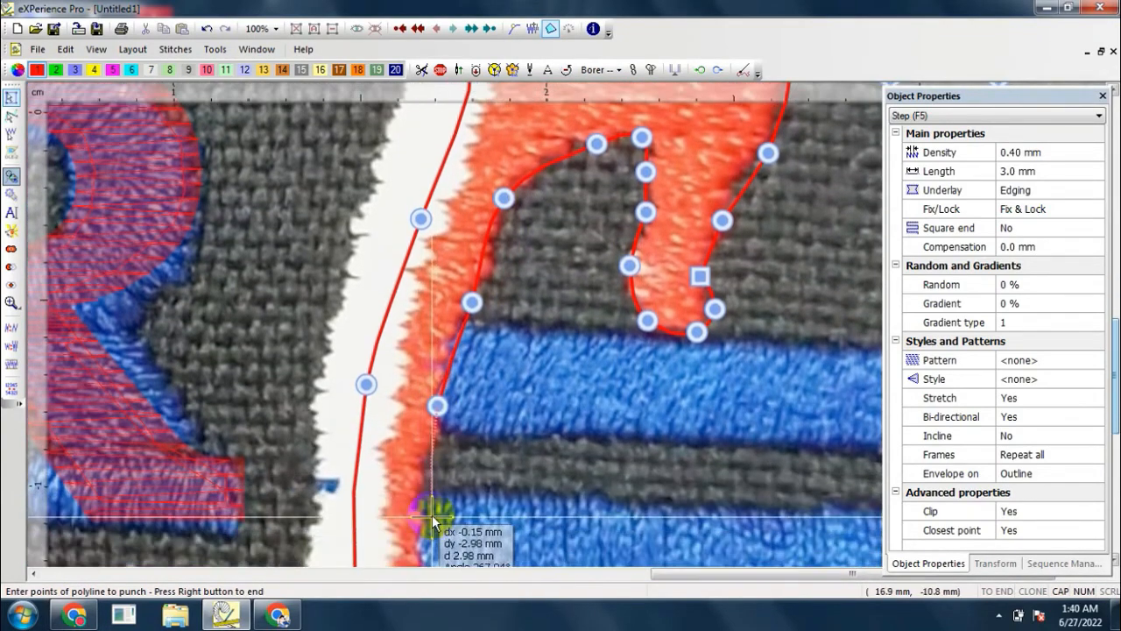
click(420, 501)
click(427, 486)
scroll(427, 482, down, 2)
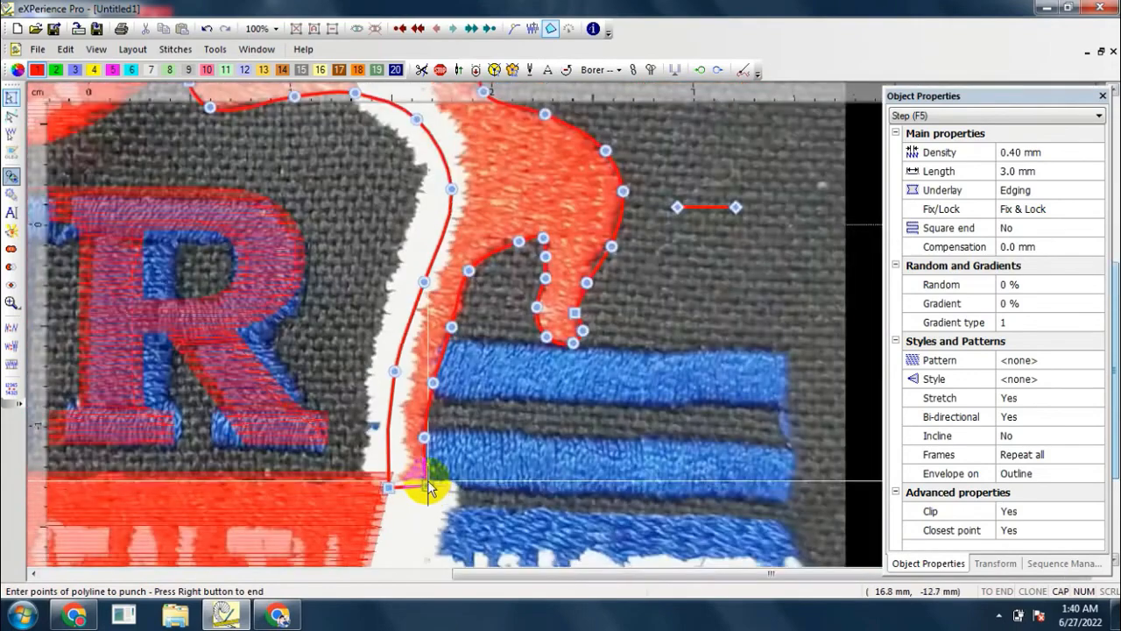
right_click(427, 473)
Step: Smooth the upper edge of the figure's forward arm by deleting the surplus node midway along it
right_click(429, 352)
scroll(428, 352, up, 6)
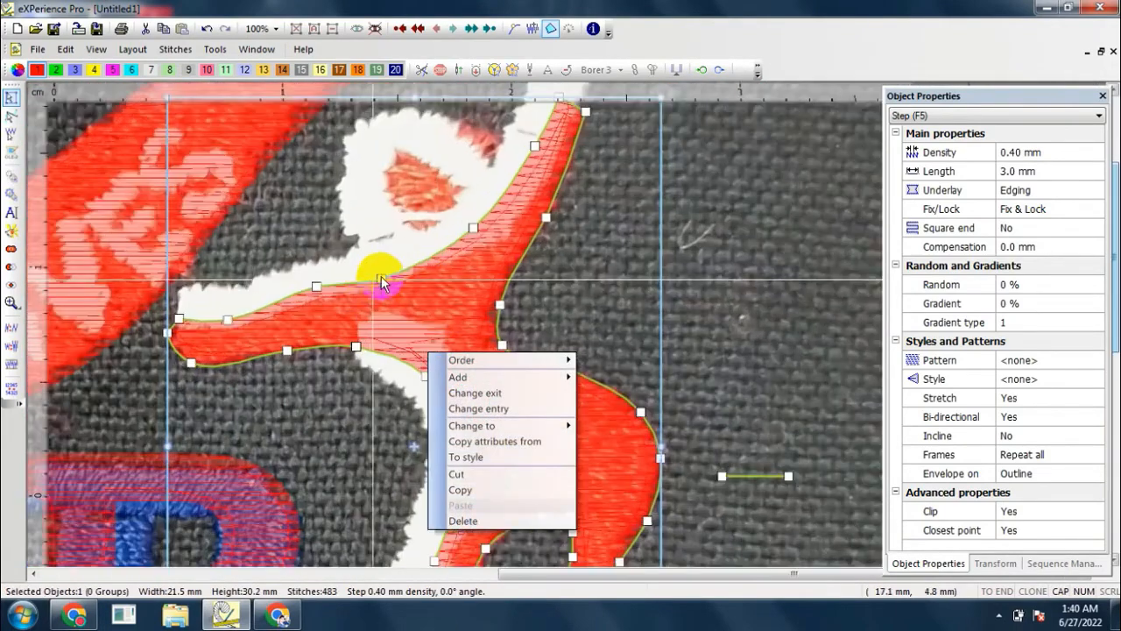
click(784, 251)
scroll(266, 279, up, 3)
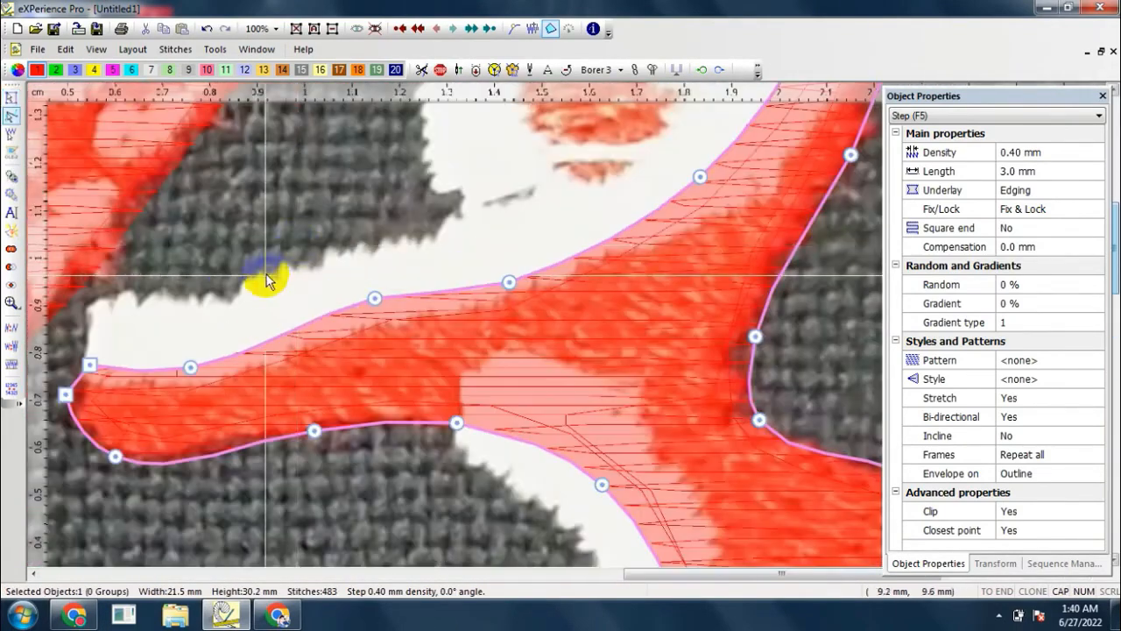
key(Delete)
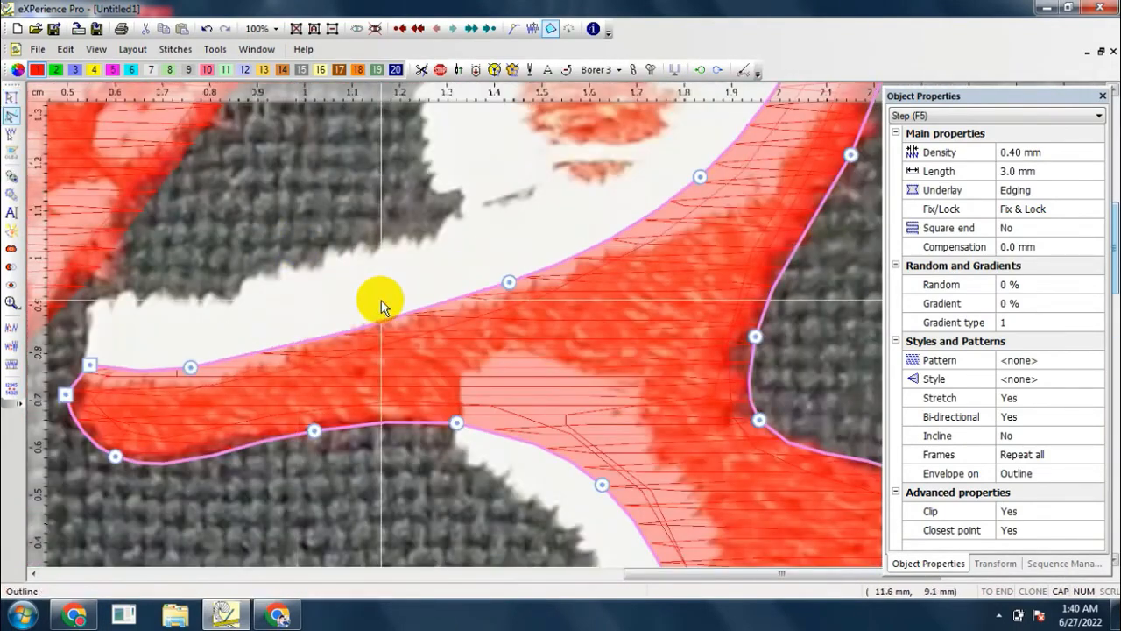
click(189, 371)
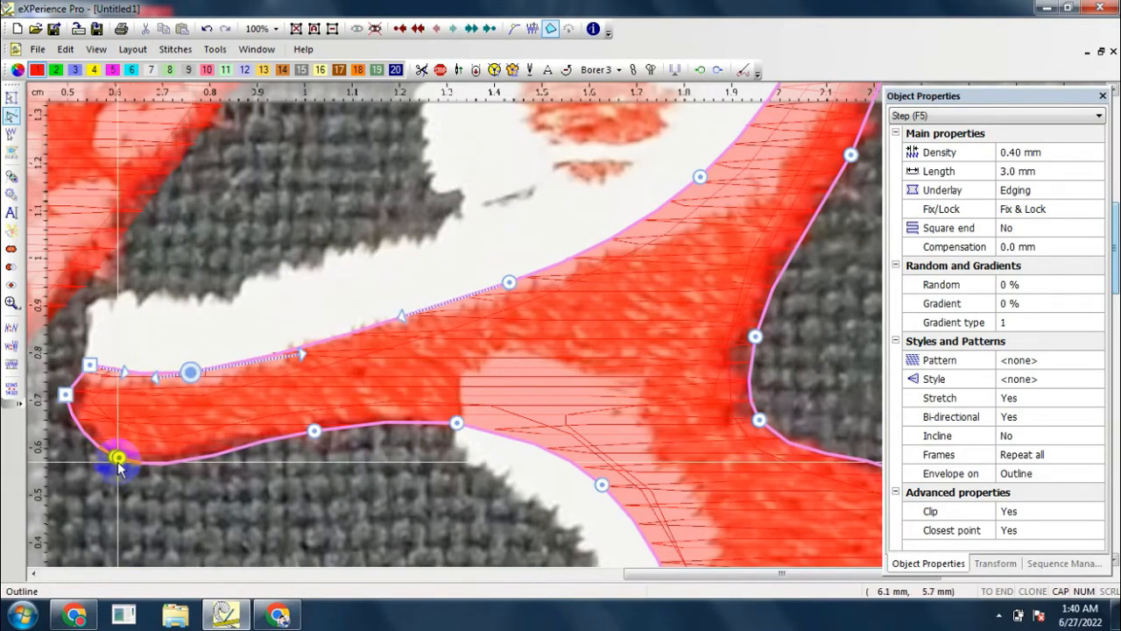
scroll(117, 458, down, 4)
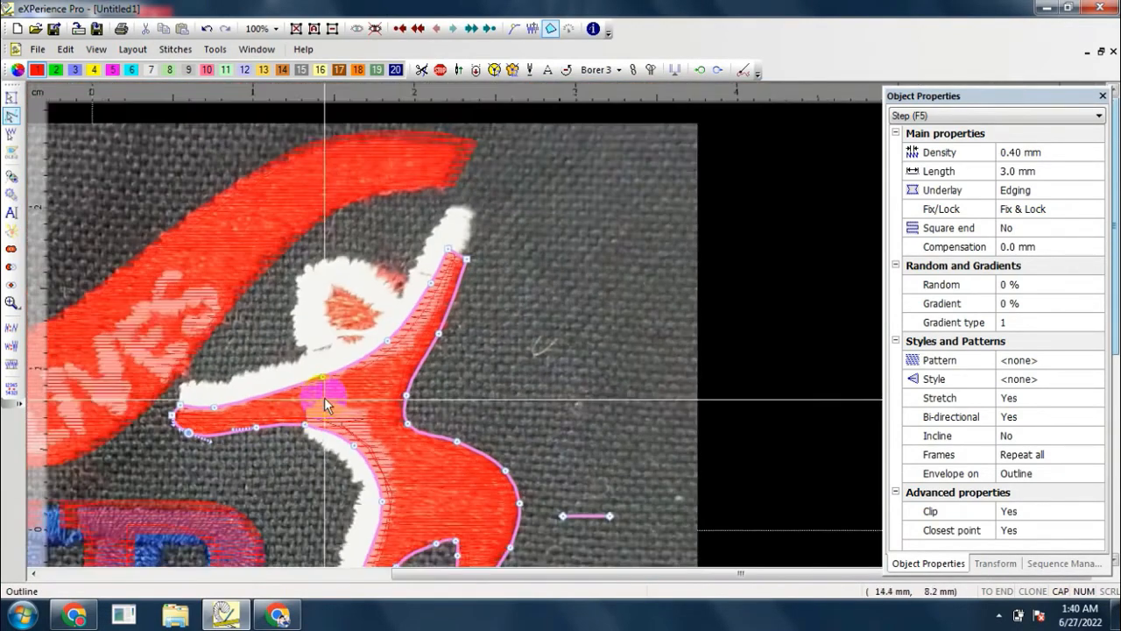
scroll(324, 405, down, 4)
scroll(310, 476, up, 1)
key(Escape)
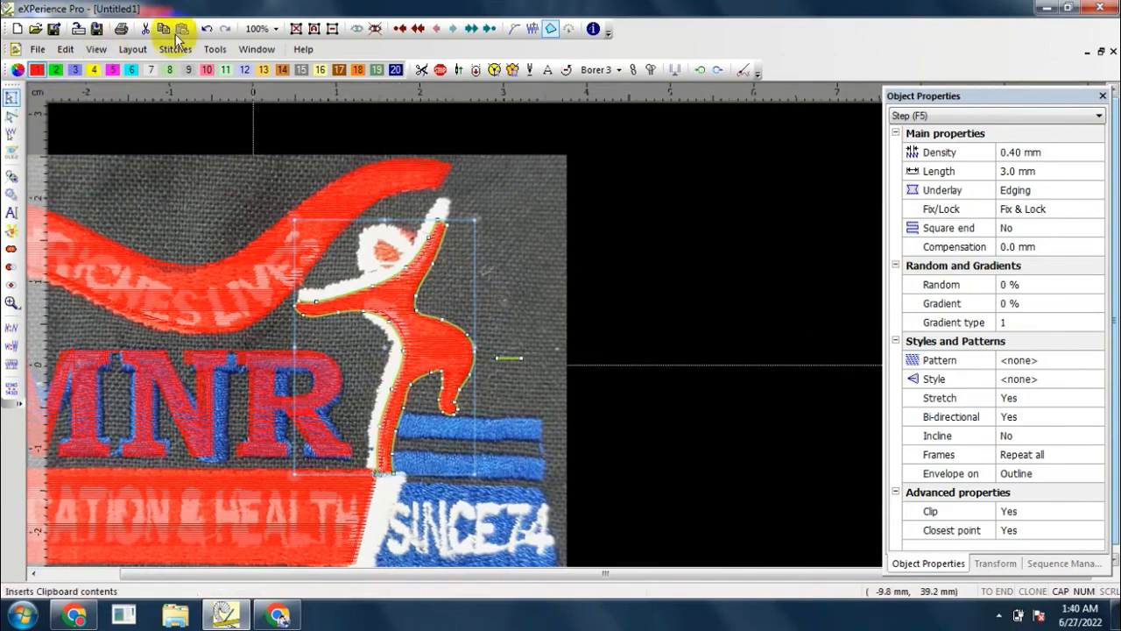
Step: Paste a copy of the figure in place, change it to a Satin serial outline, and assign it colour 20
right_click(409, 275)
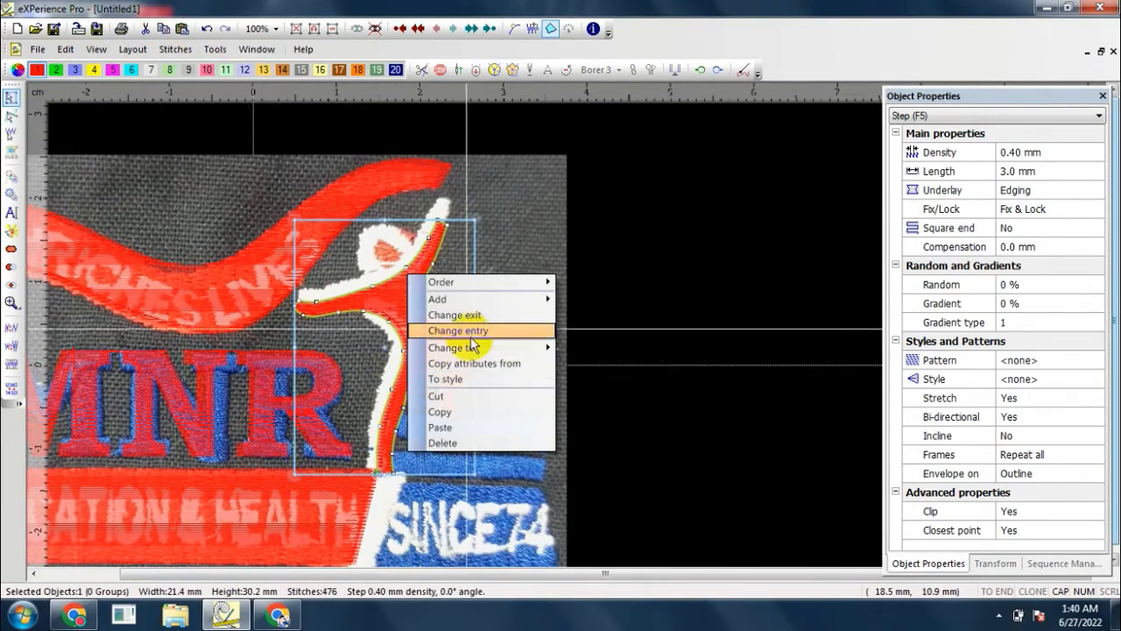
mouse_move(548, 348)
click(601, 426)
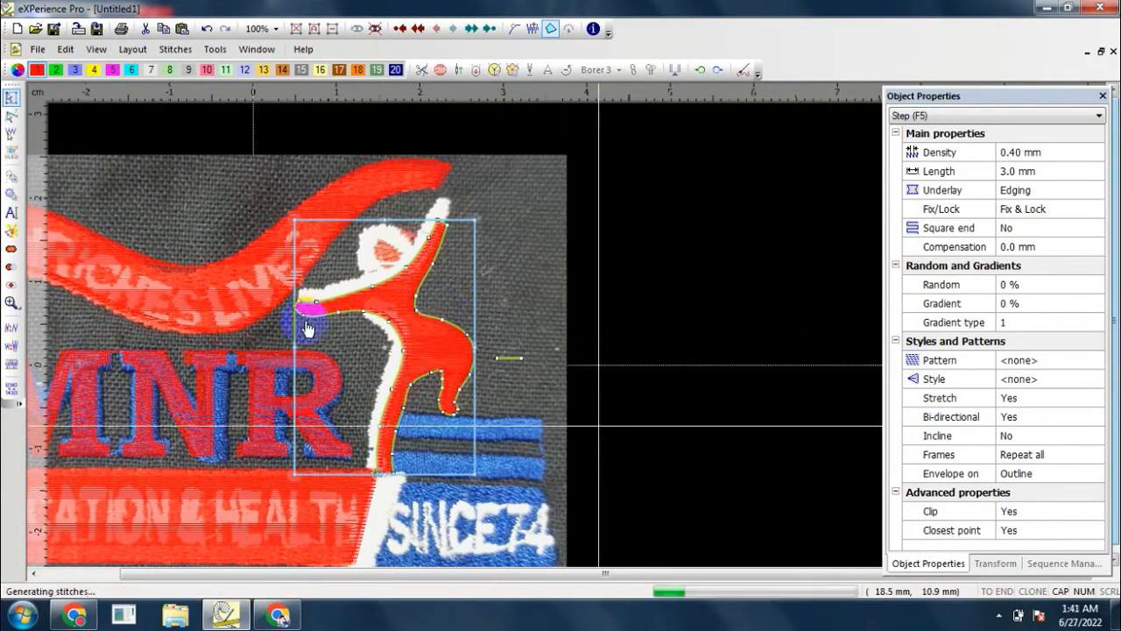
scroll(350, 325, up, 4)
click(395, 70)
scroll(477, 371, up, 3)
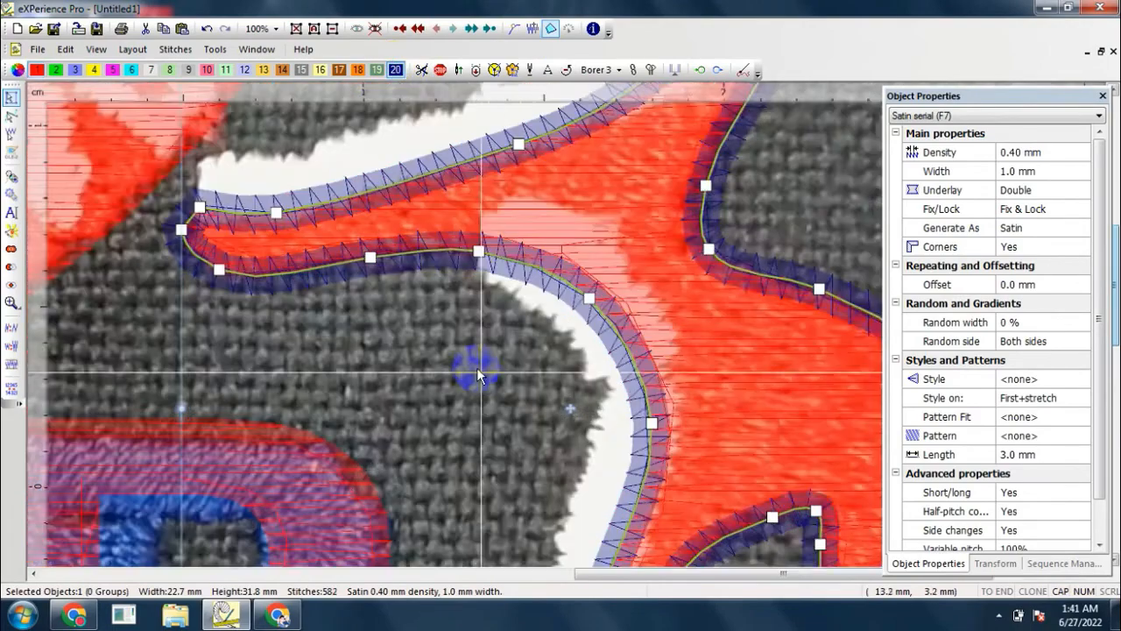
Step: Split the satin outline at the node where the forward arm meets the chest and at the arm tip's upper corner
scroll(450, 330, down, 1)
key(F10)
right_click(471, 257)
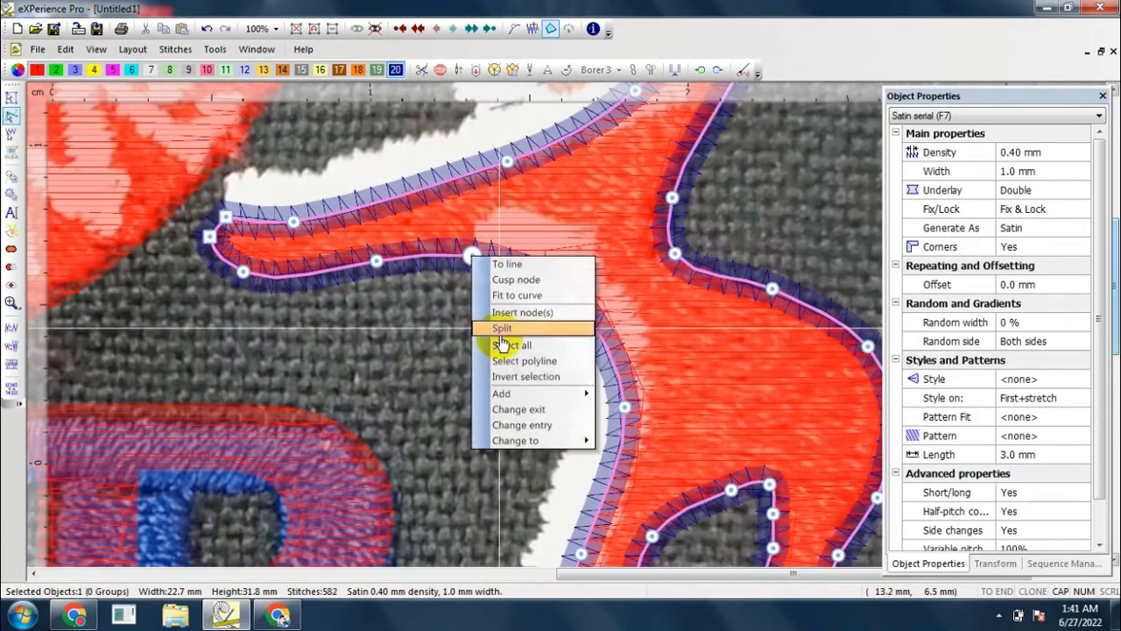
click(499, 338)
right_click(224, 214)
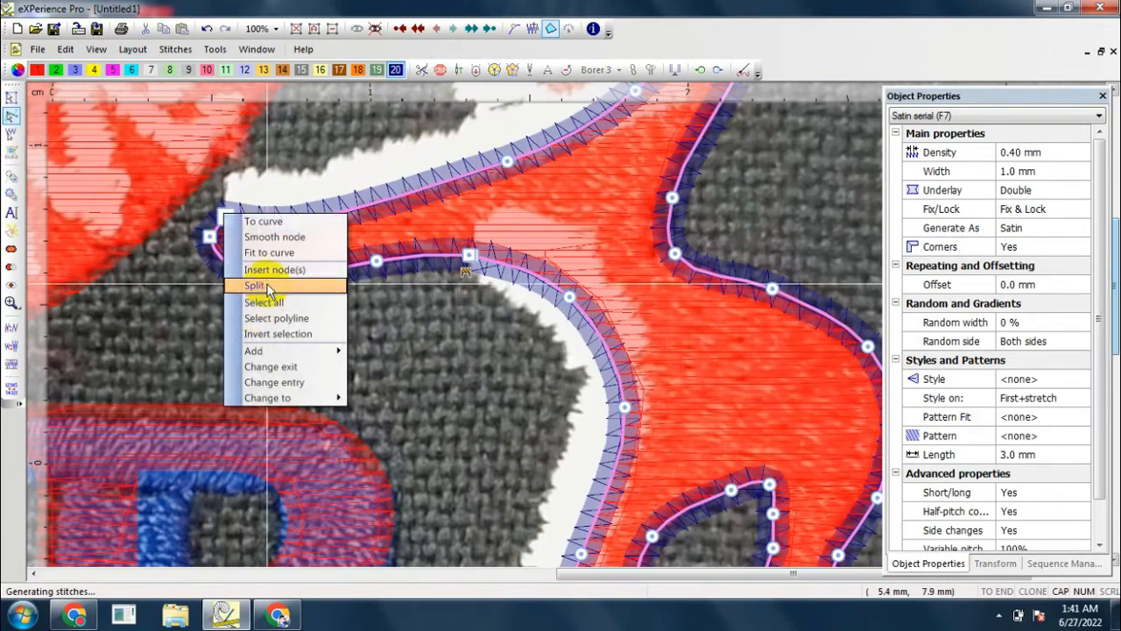
click(259, 287)
Step: Split the satin outline at the raised arm's tip and at the standing leg's lower corner beside the white stripe
scroll(262, 258, down, 3)
scroll(426, 187, up, 4)
right_click(420, 162)
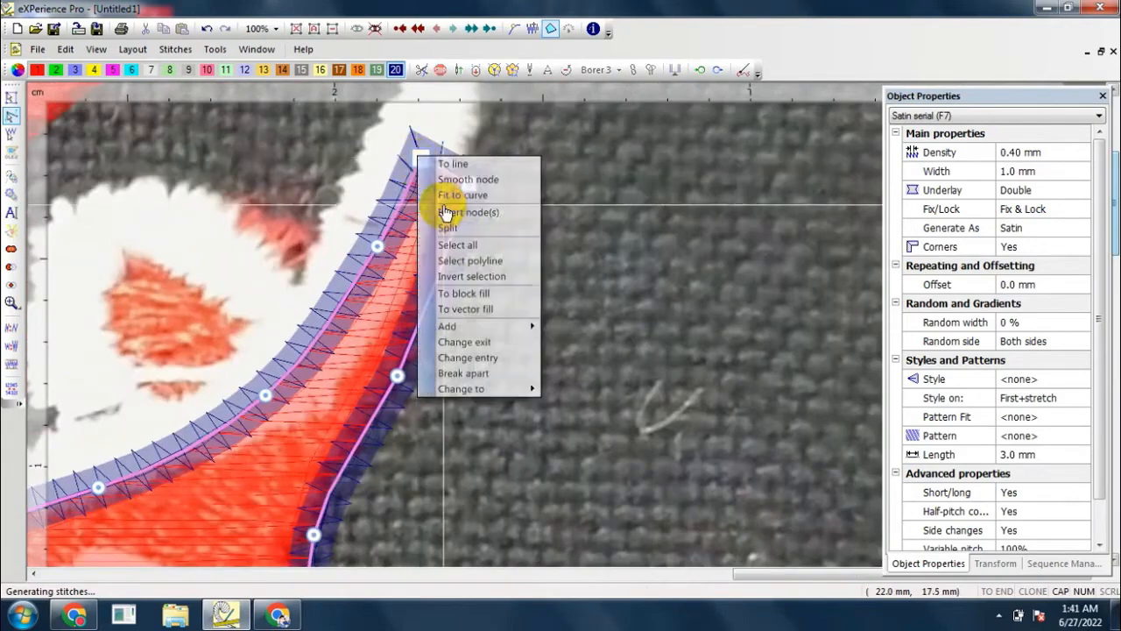
click(447, 232)
scroll(438, 210, down, 3)
scroll(366, 523, up, 4)
scroll(366, 523, up, 2)
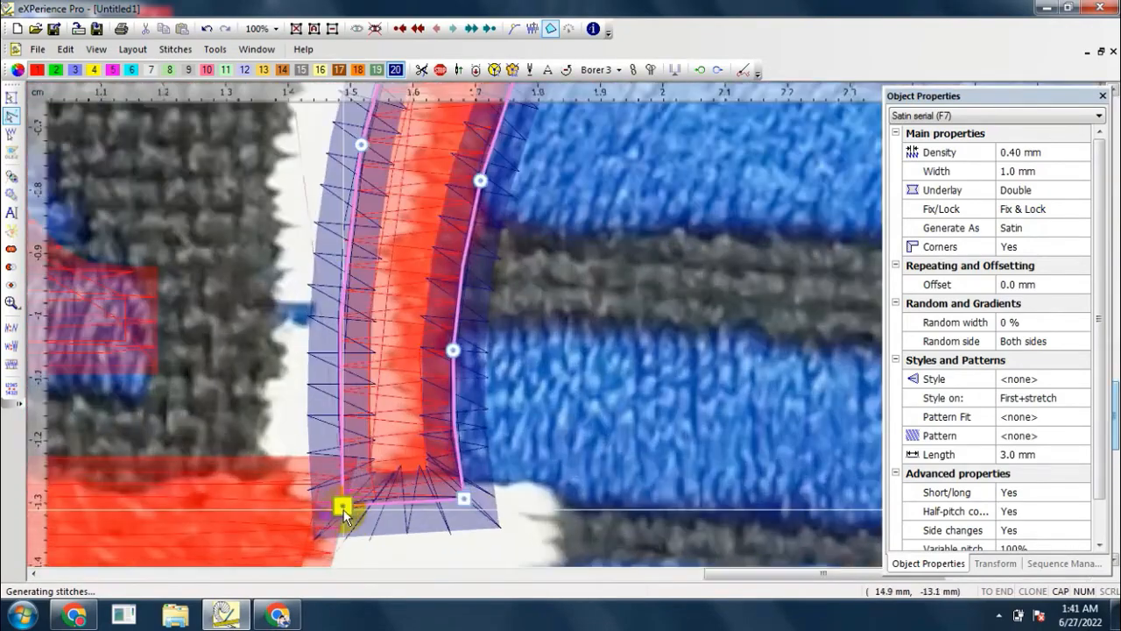
right_click(345, 508)
click(377, 394)
Step: Break the split outline apart and delete the sections along the figure's back and under the forward arm
scroll(386, 398, down, 3)
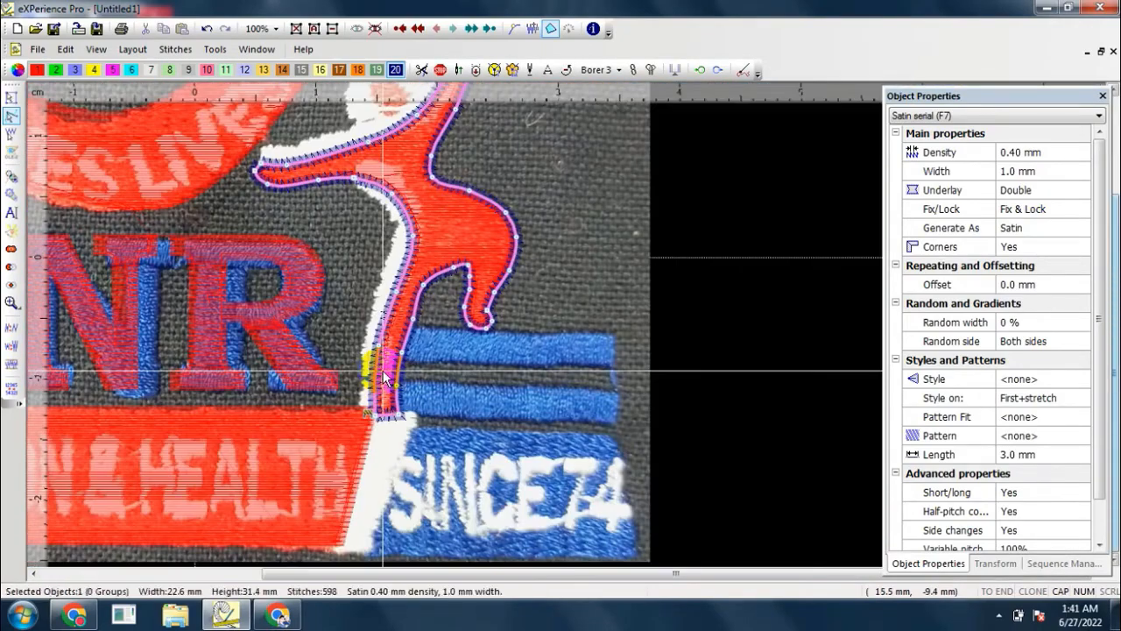
right_click(386, 370)
click(415, 443)
click(707, 228)
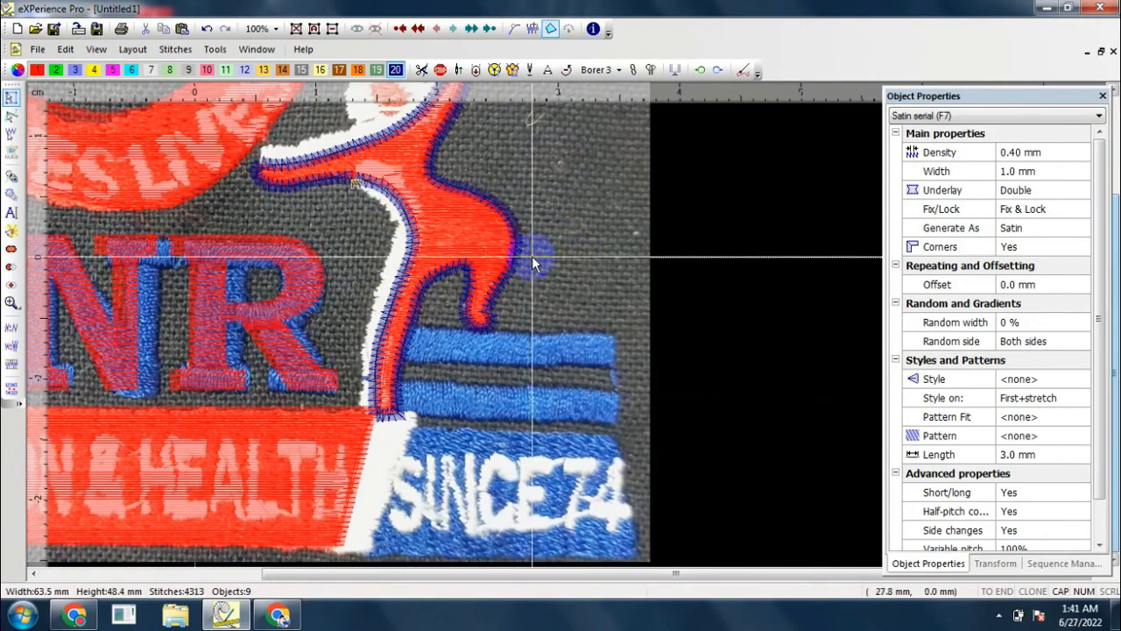
click(516, 251)
click(520, 254)
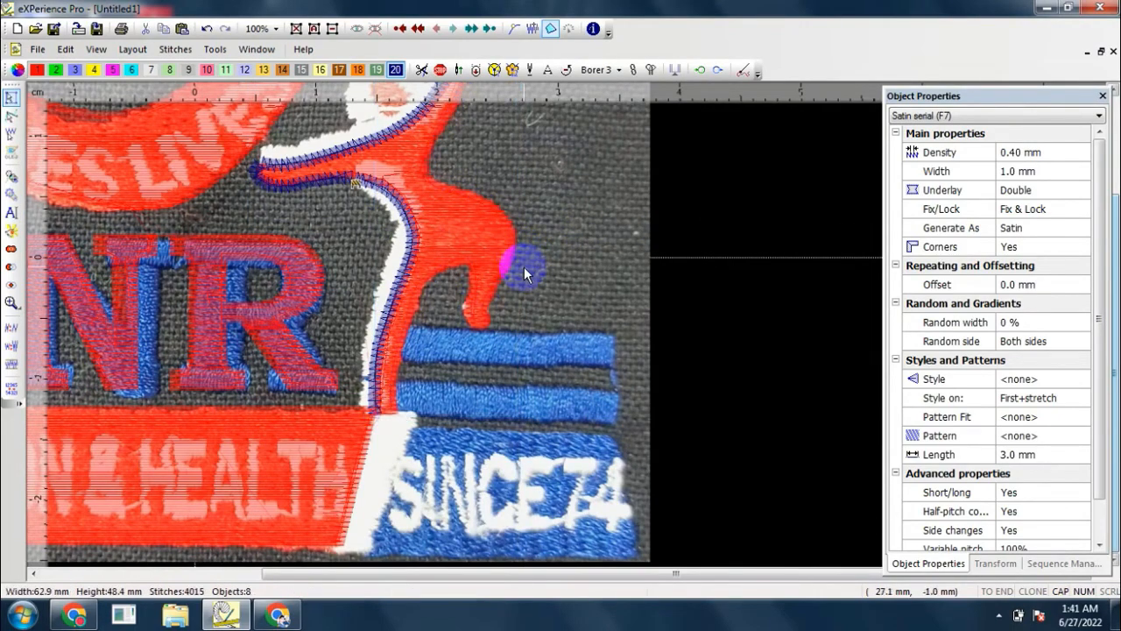
scroll(328, 201, up, 3)
scroll(304, 181, down, 3)
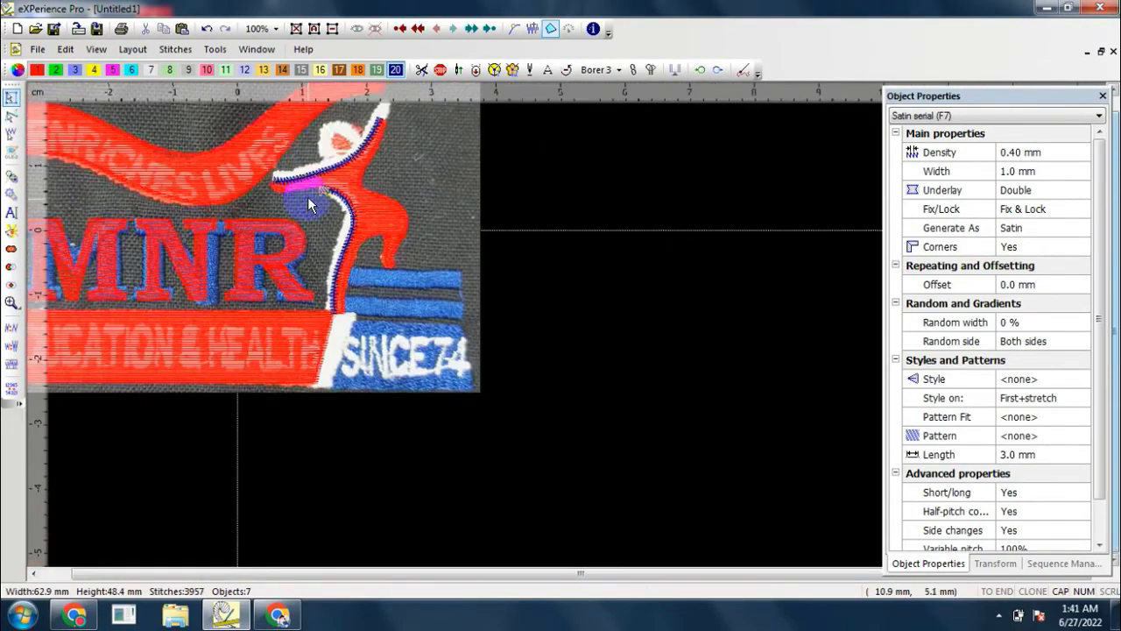
Step: Draw a running-stitch ellipse over the orange face area of the figure's head
scroll(307, 196, up, 4)
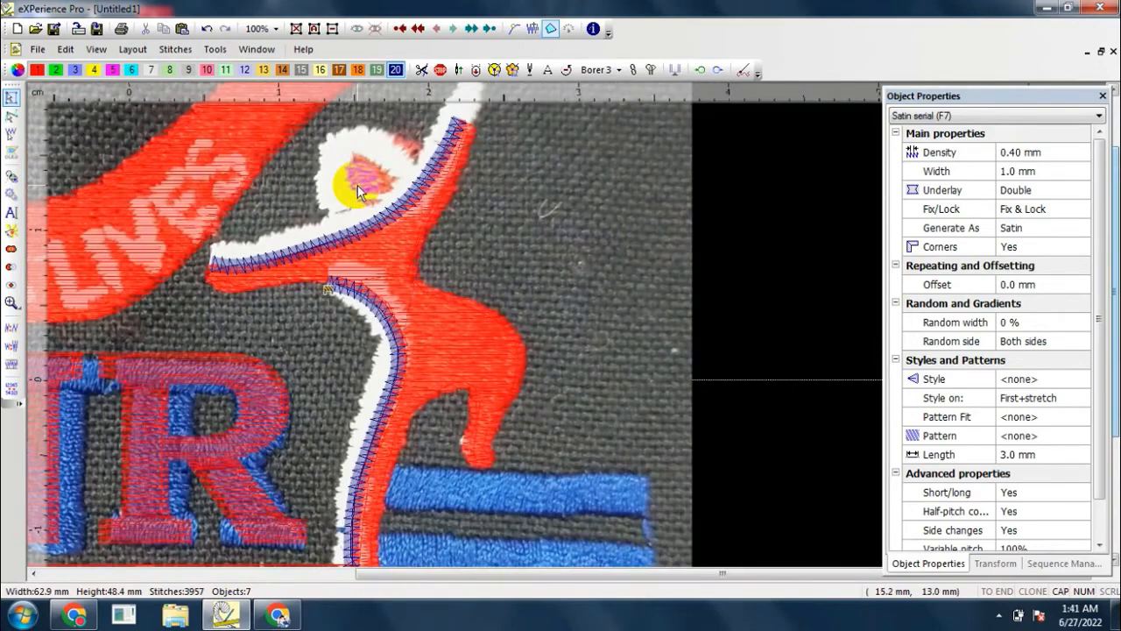
key(F3)
right_click(407, 241)
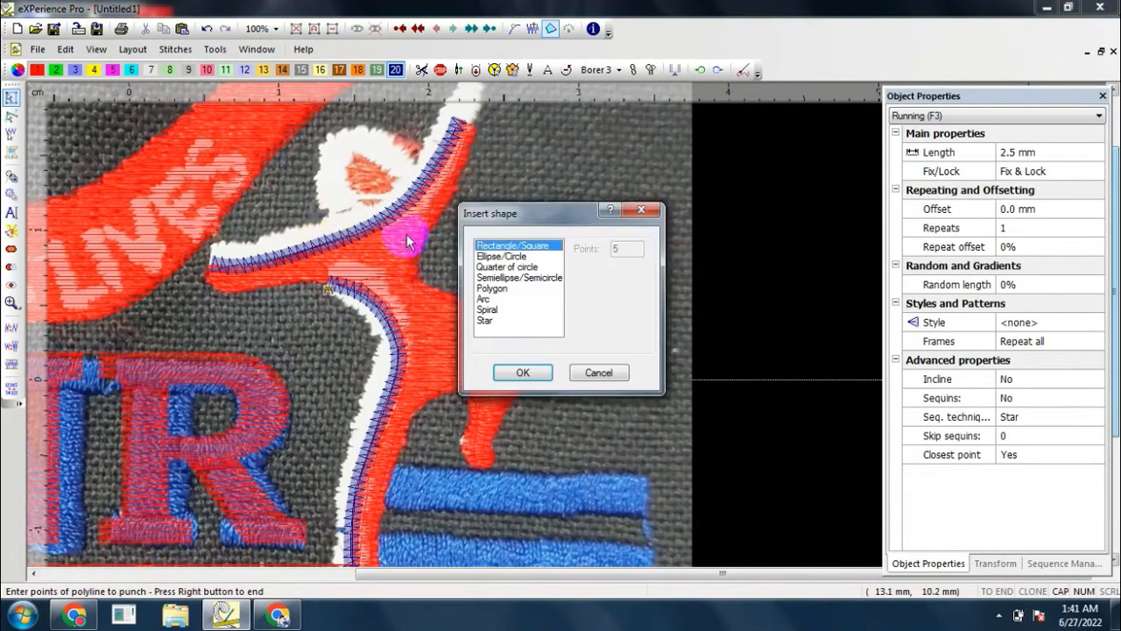
click(519, 371)
scroll(345, 162, up, 3)
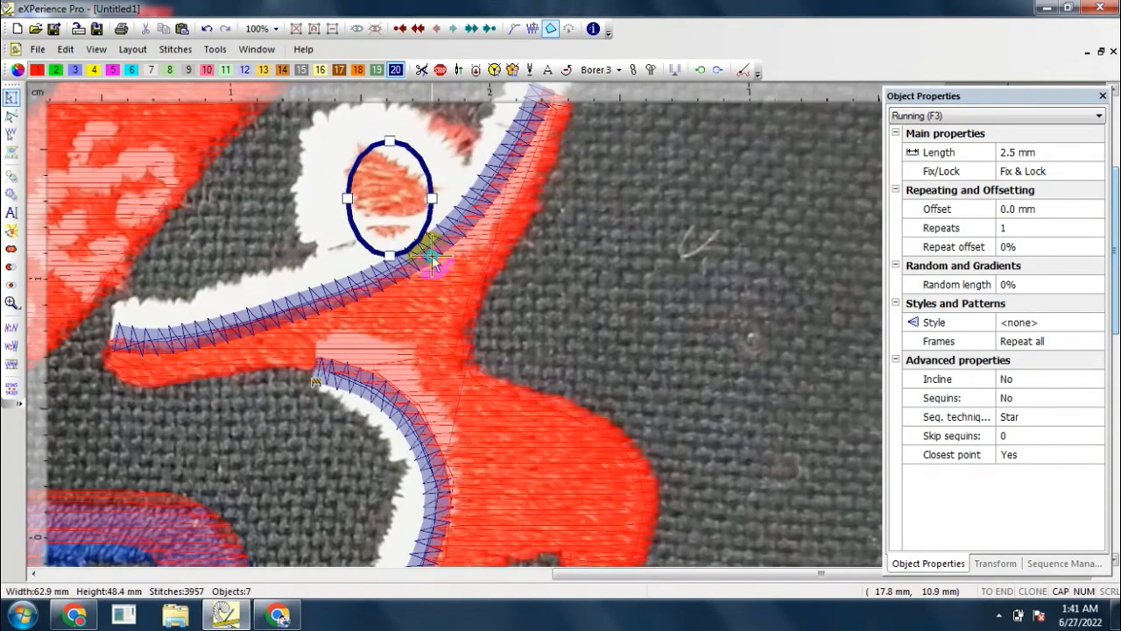
right_click(432, 255)
Step: Tilt the head ellipse to match the face and shift it down toward the forward arm
scroll(394, 196, up, 1)
drag(444, 135, 408, 160)
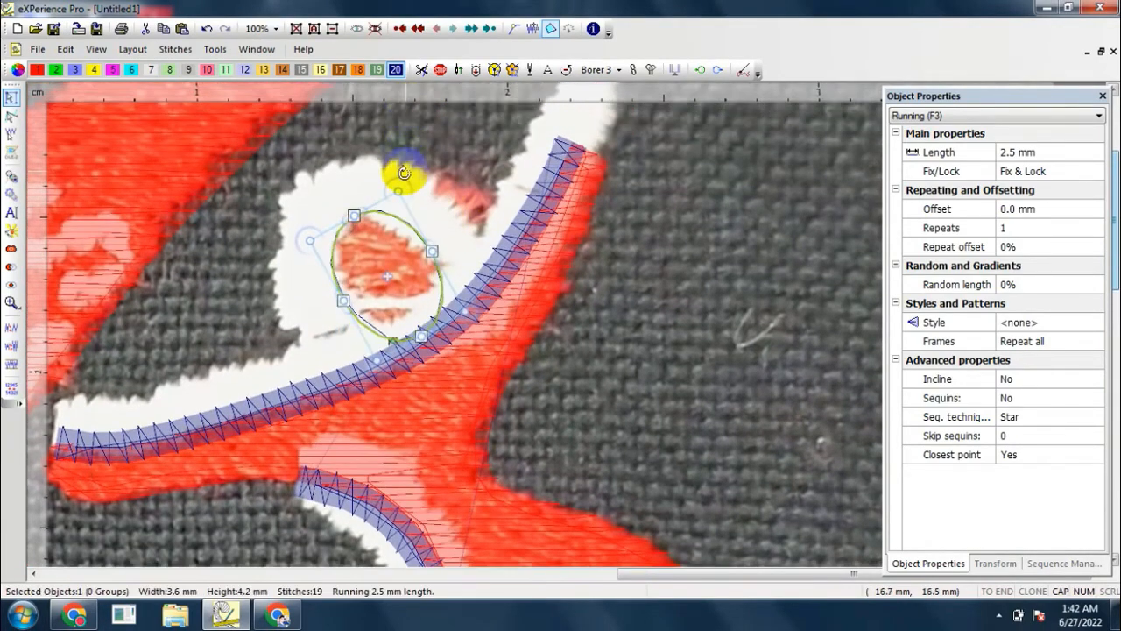
drag(417, 269, 349, 278)
scroll(348, 278, down, 2)
scroll(341, 279, down, 2)
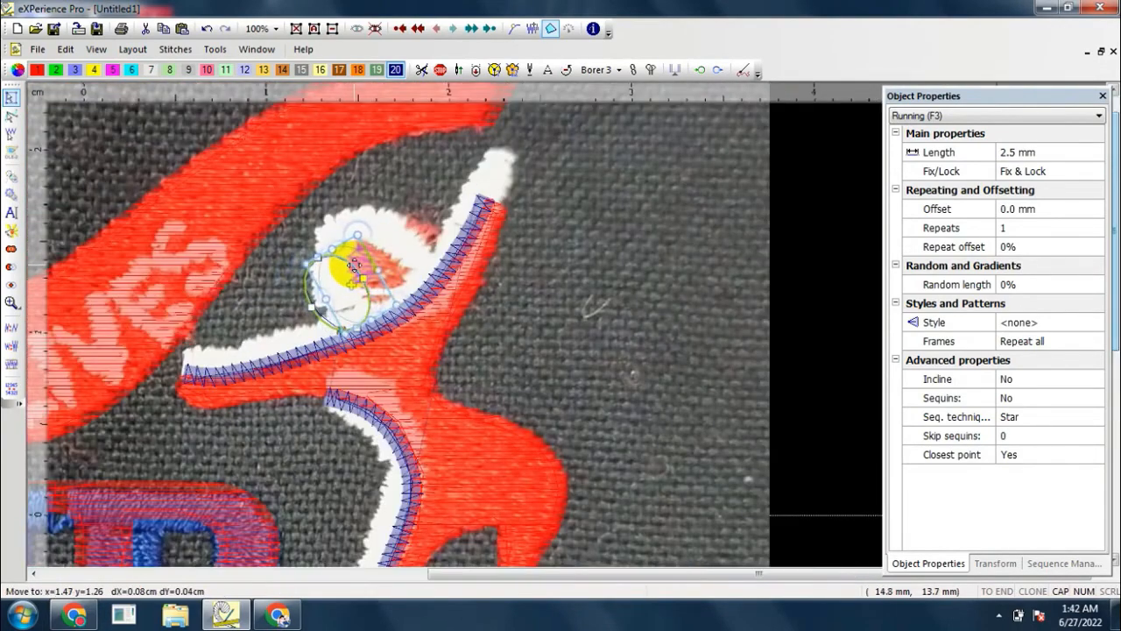
Step: Change the head ellipse from running stitch to a Satin fill
right_click(355, 263)
mouse_move(430, 338)
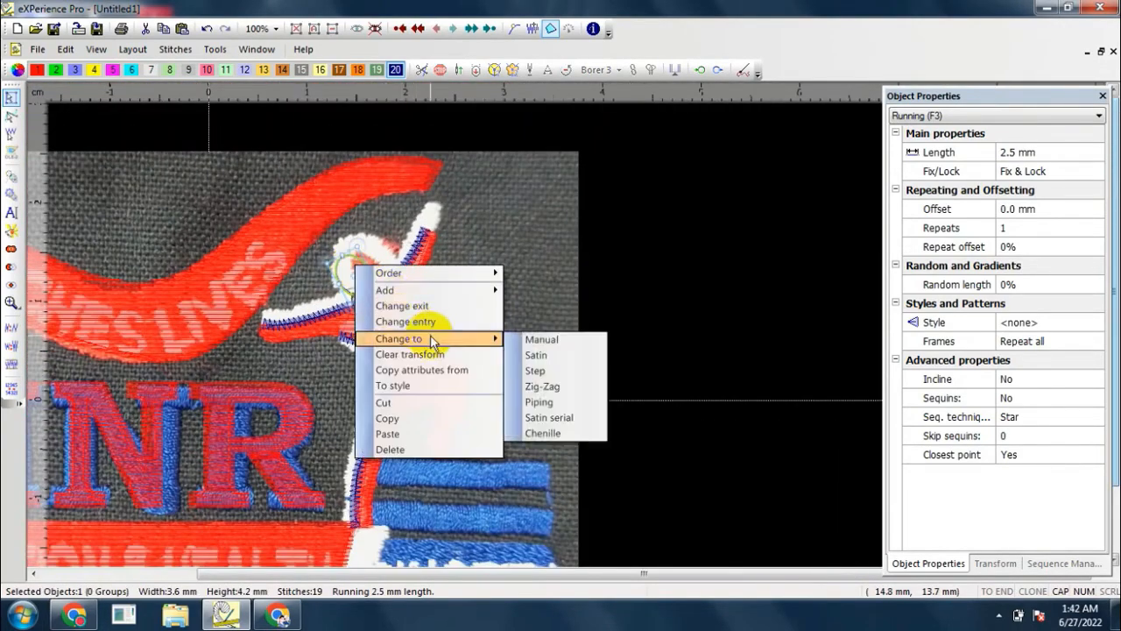
click(535, 355)
scroll(331, 306, up, 3)
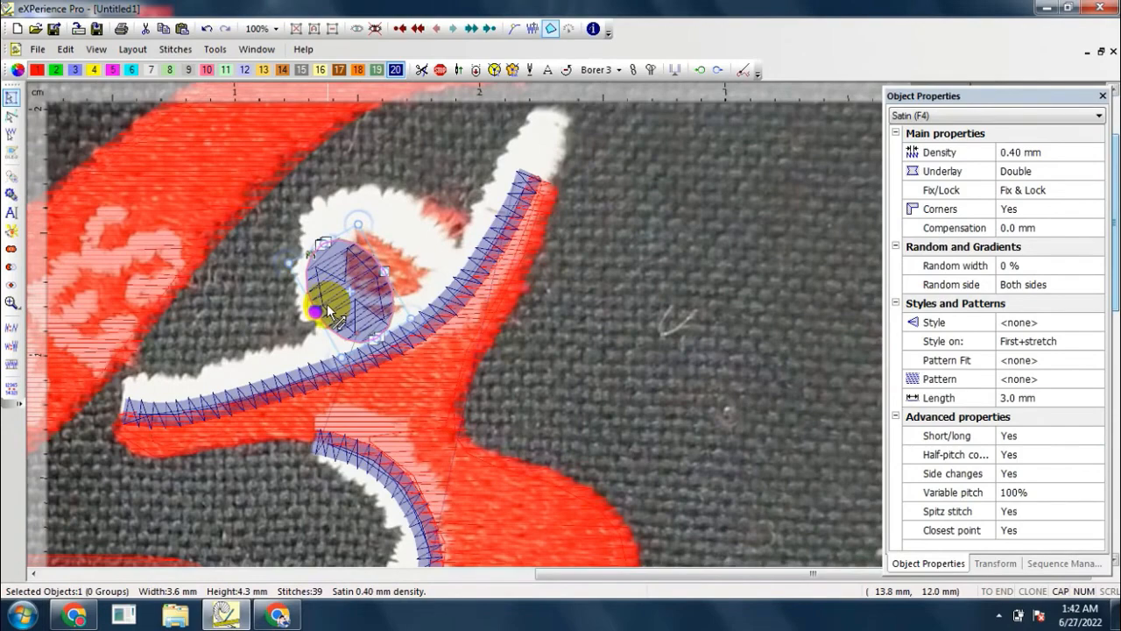
Step: Adjust the stitch direction line of the head's satin fill to a slant and assign the fill colour 1
drag(378, 265, 378, 269)
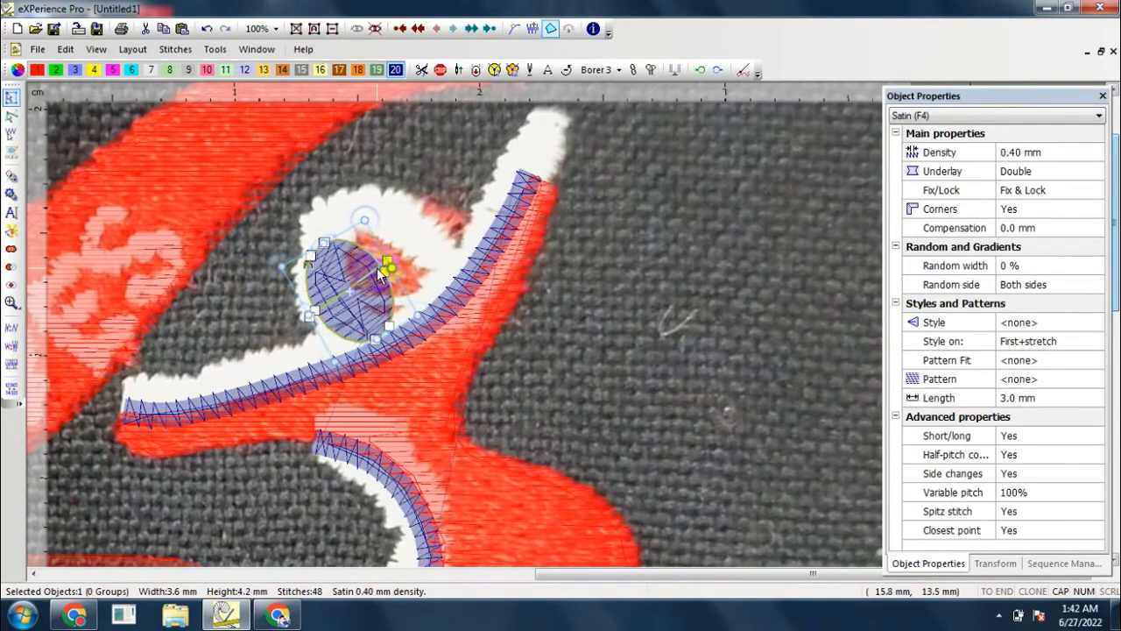
scroll(376, 269, down, 2)
right_click(377, 268)
click(370, 228)
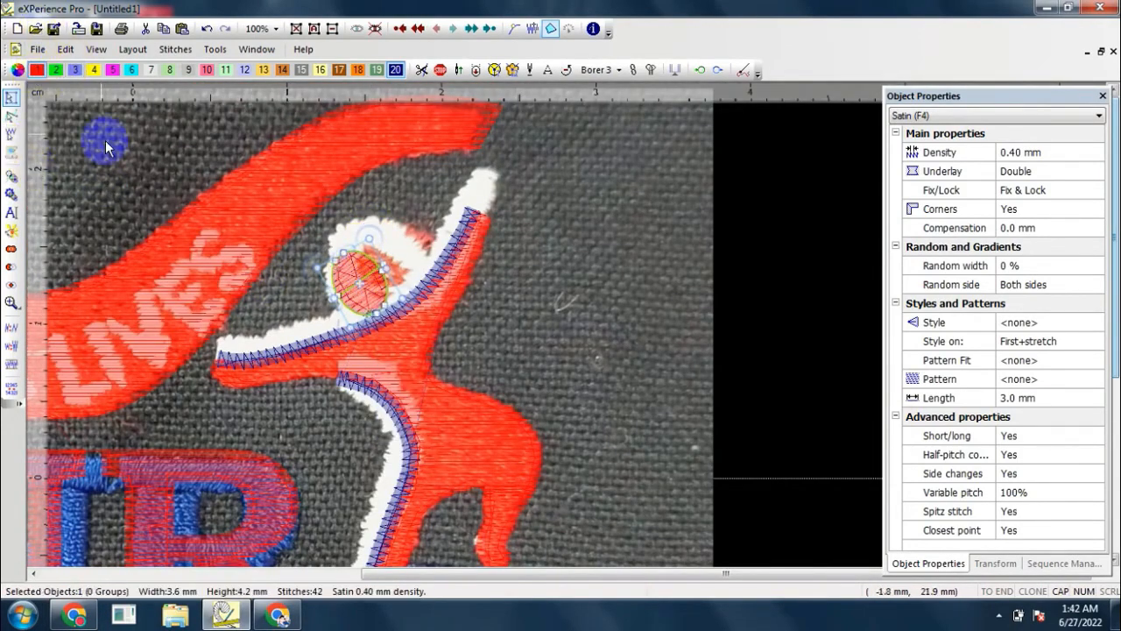
Step: Paste a copy of the head ellipse in place, change it to a Satin serial outline, and assign it colour 20
scroll(216, 256, up, 2)
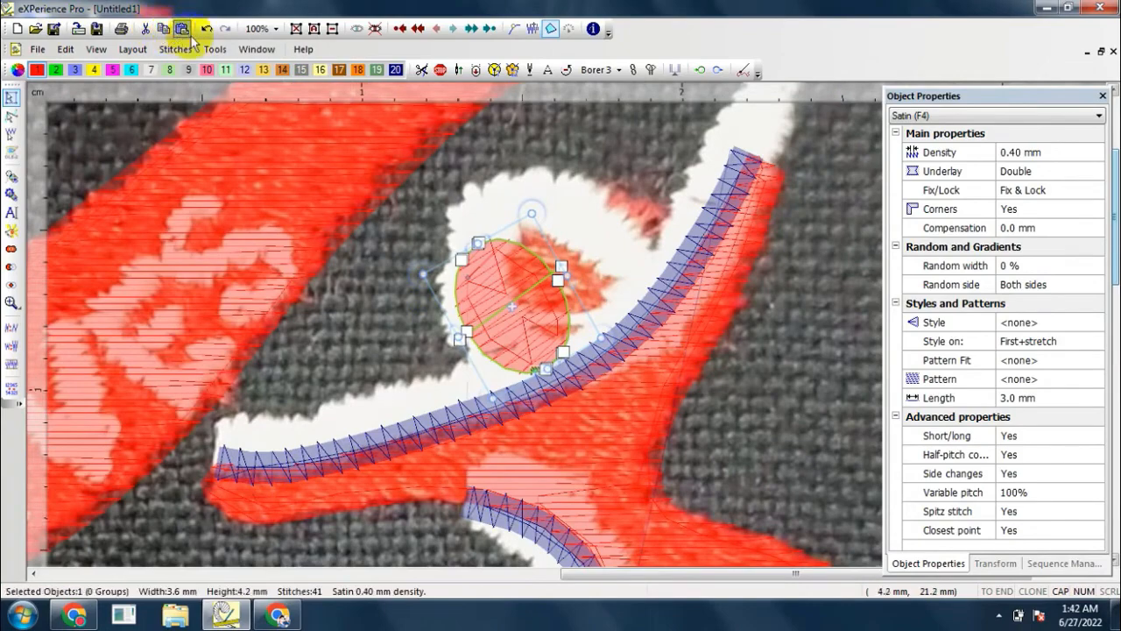
right_click(534, 317)
mouse_move(605, 389)
click(726, 467)
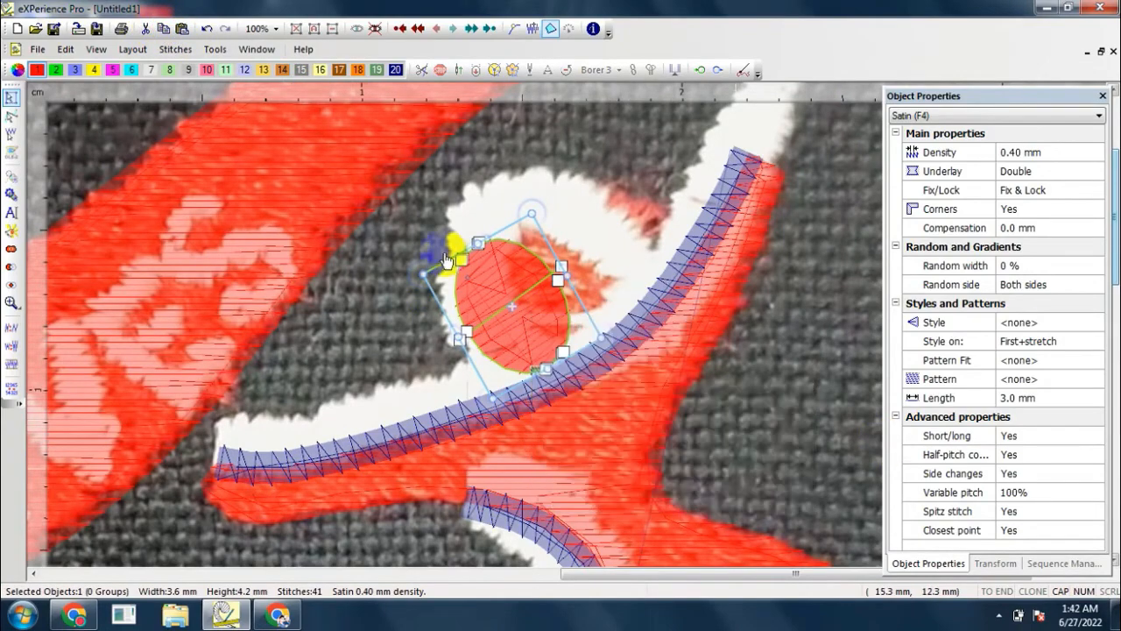
scroll(455, 249, down, 3)
scroll(358, 147, up, 4)
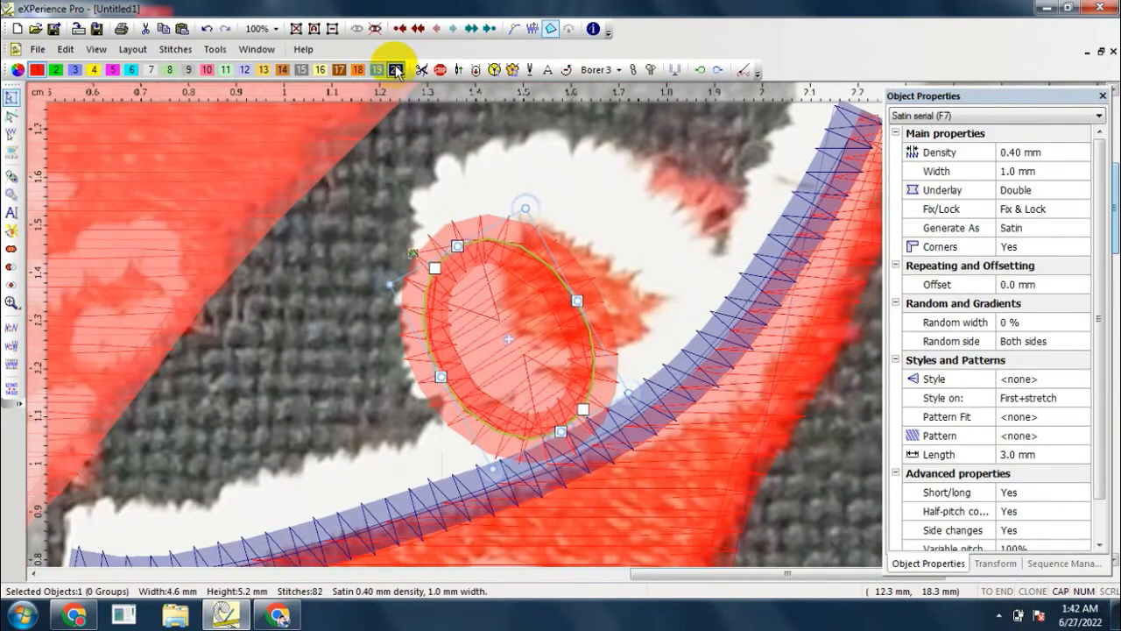
scroll(467, 221, down, 6)
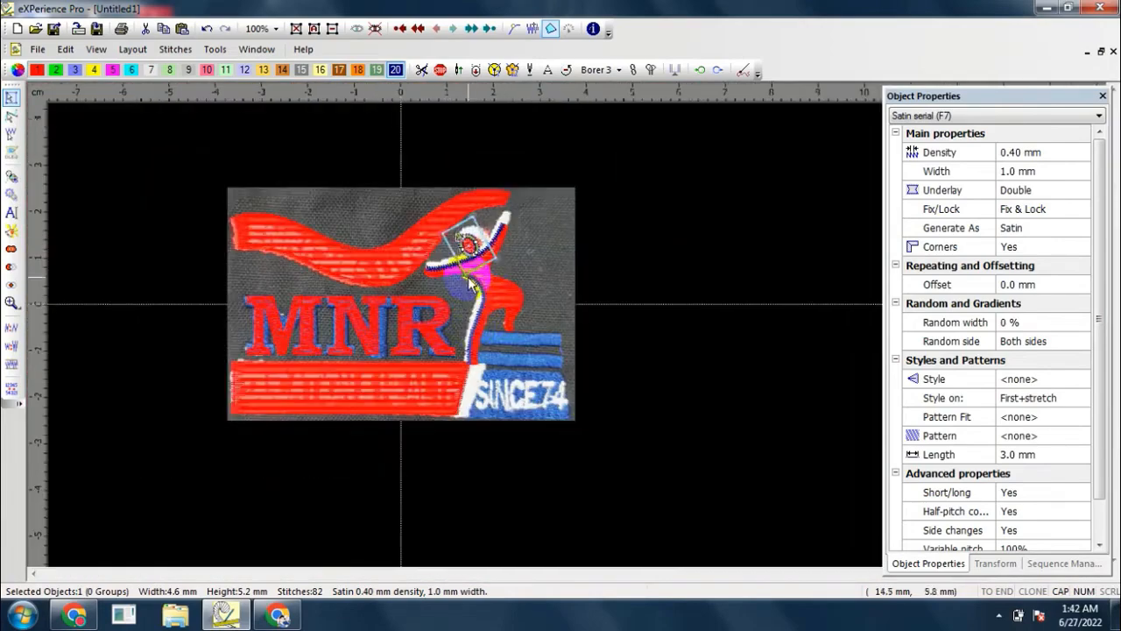
Step: Draw a horizontal Satin serial line about 17 mm long along the upper blue stripe beside the figure's leg
scroll(469, 281, up, 4)
key(F7)
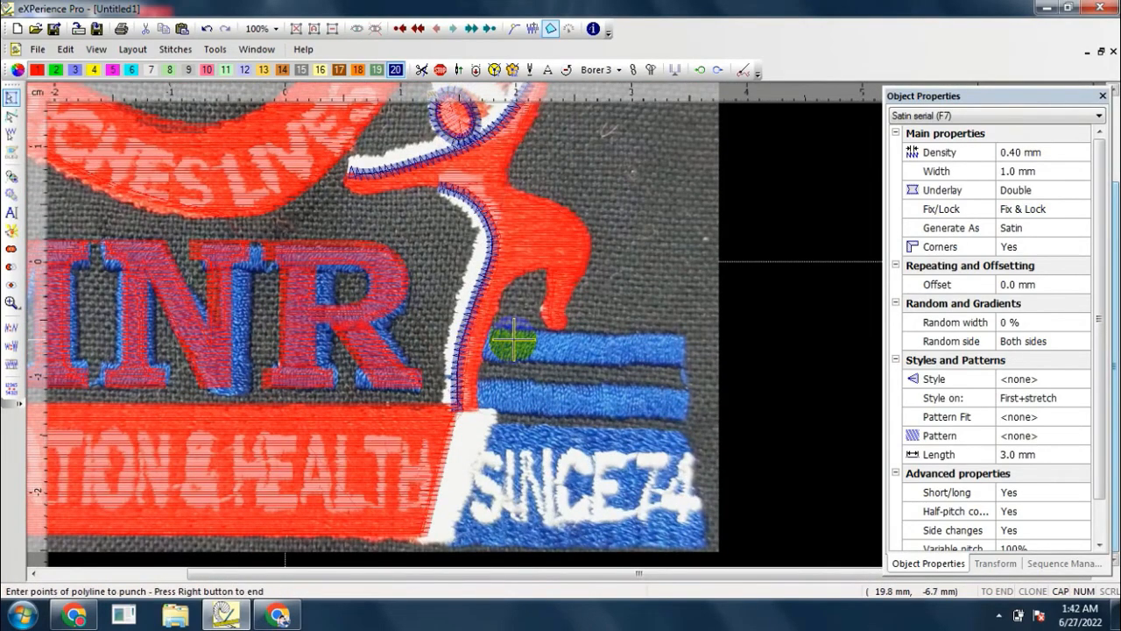
scroll(481, 335, up, 3)
click(459, 340)
scroll(459, 340, down, 3)
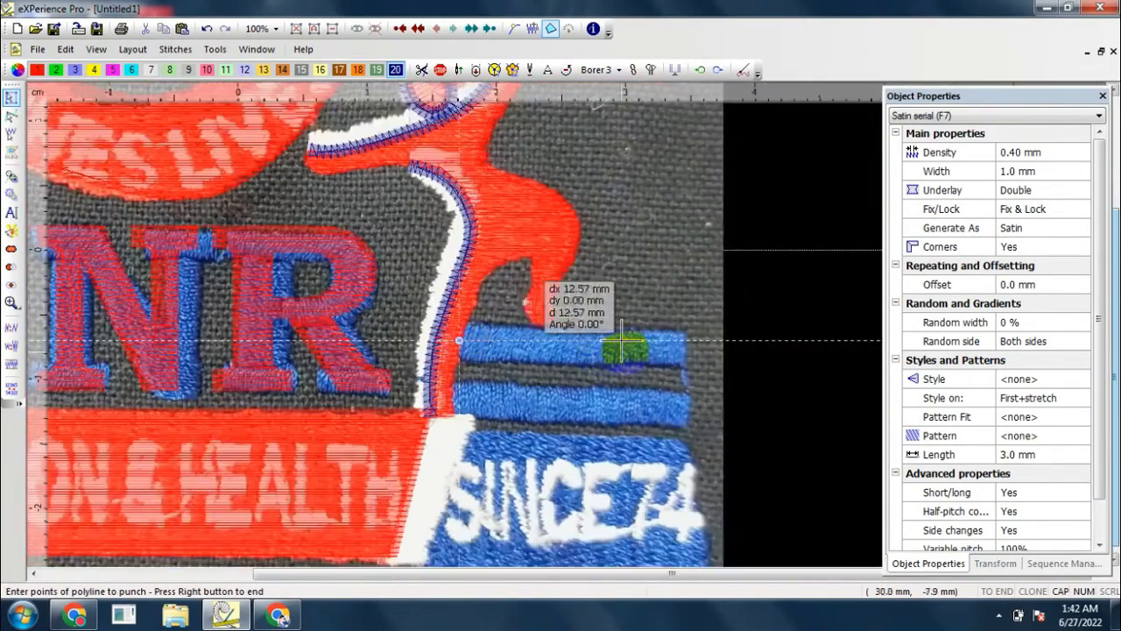
click(684, 340)
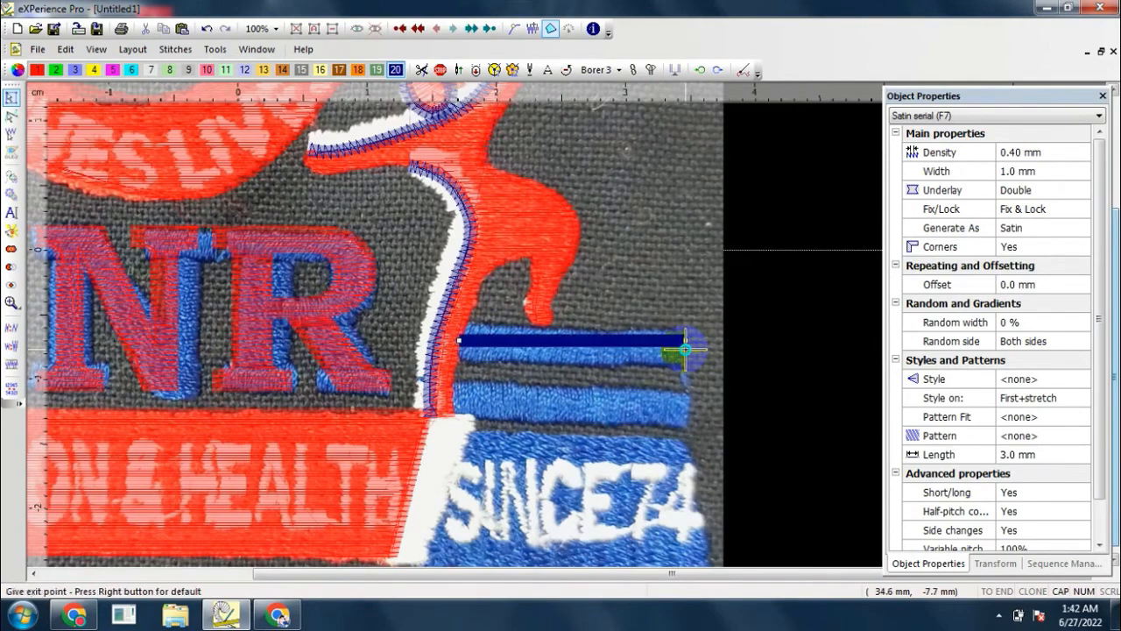
click(684, 350)
Step: Set the stripe's satin width to 2.5 mm and place a copy of it over the second blue stripe below
click(998, 170)
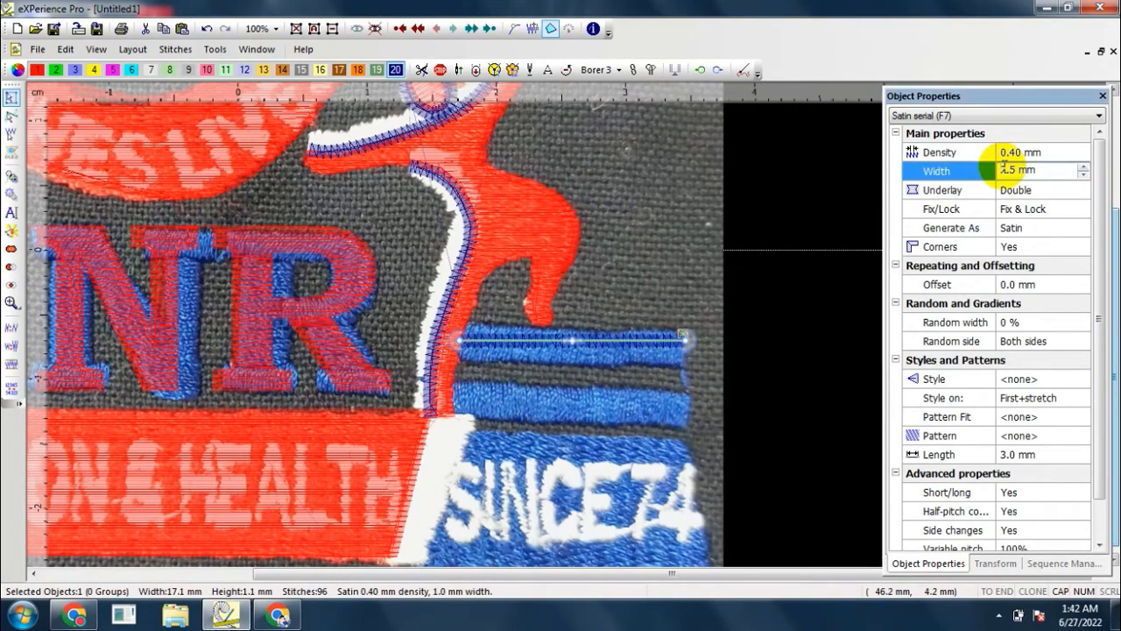
click(760, 328)
scroll(594, 335, up, 1)
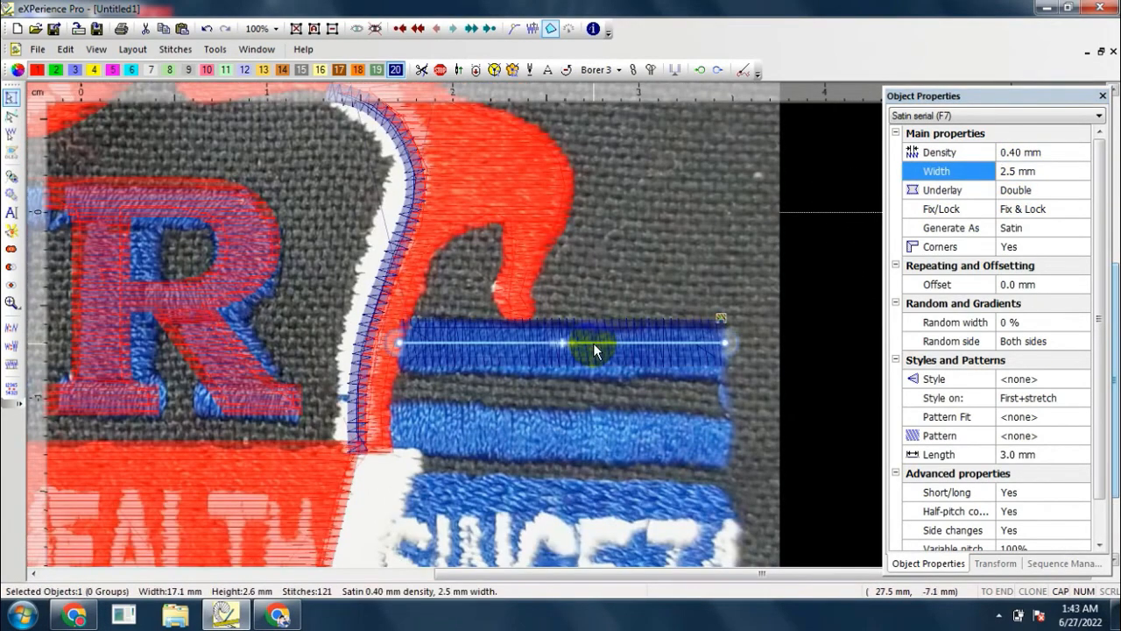
drag(593, 342, 584, 434)
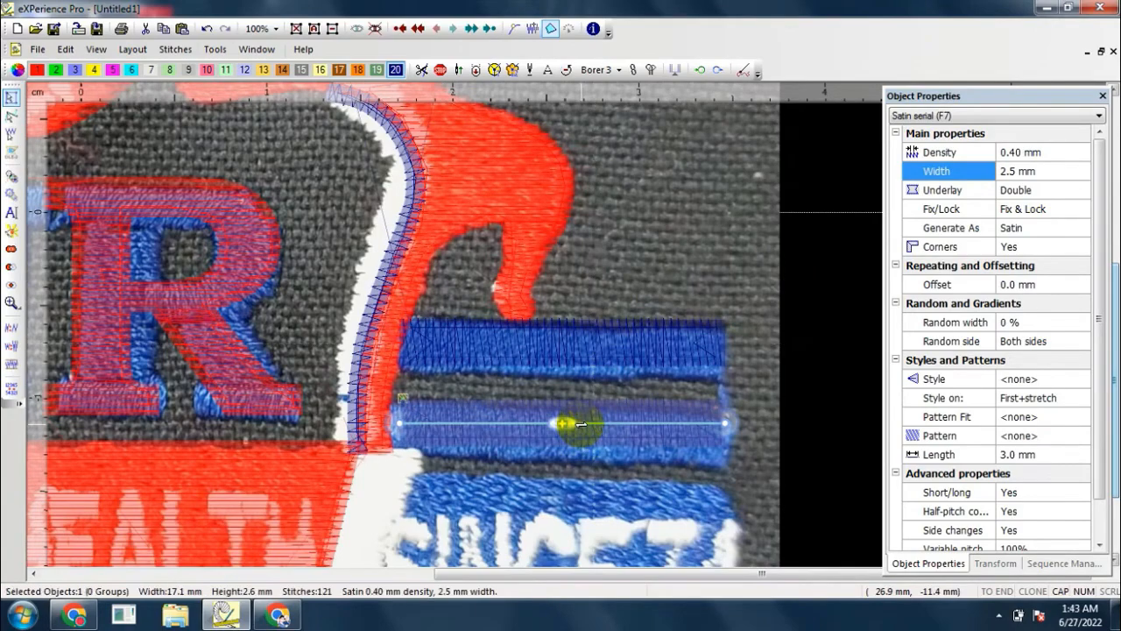
scroll(584, 281, down, 1)
scroll(584, 275, down, 3)
scroll(362, 225, up, 1)
scroll(368, 215, down, 1)
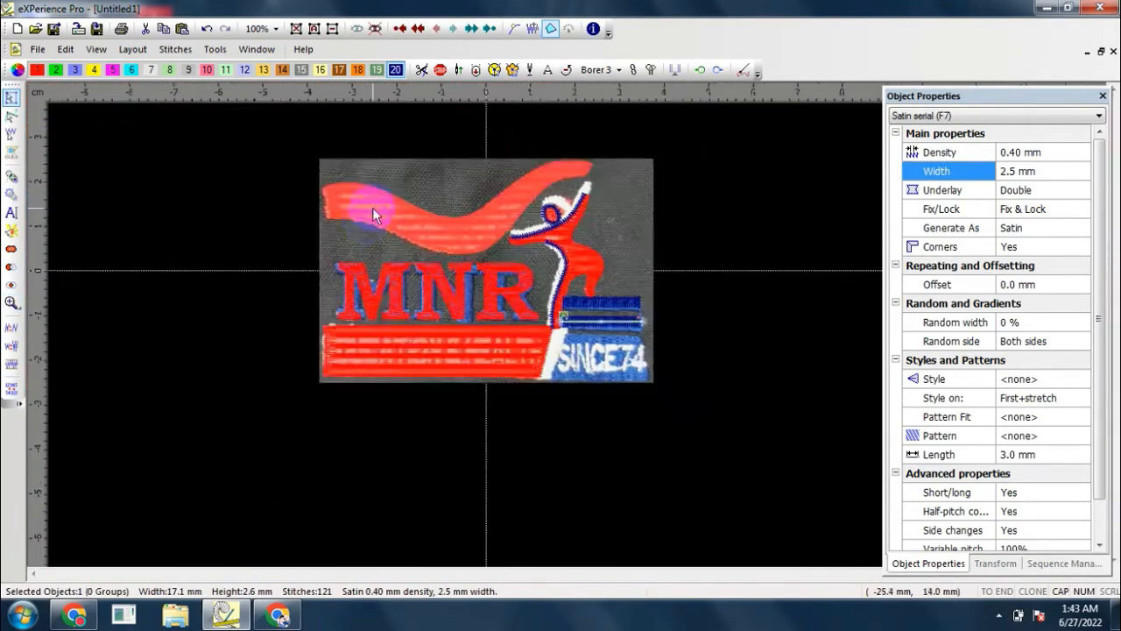
Step: Examine the completed logo in the 06 FINAL design and hide its background image
scroll(372, 208, up, 2)
click(320, 188)
scroll(320, 188, up, 4)
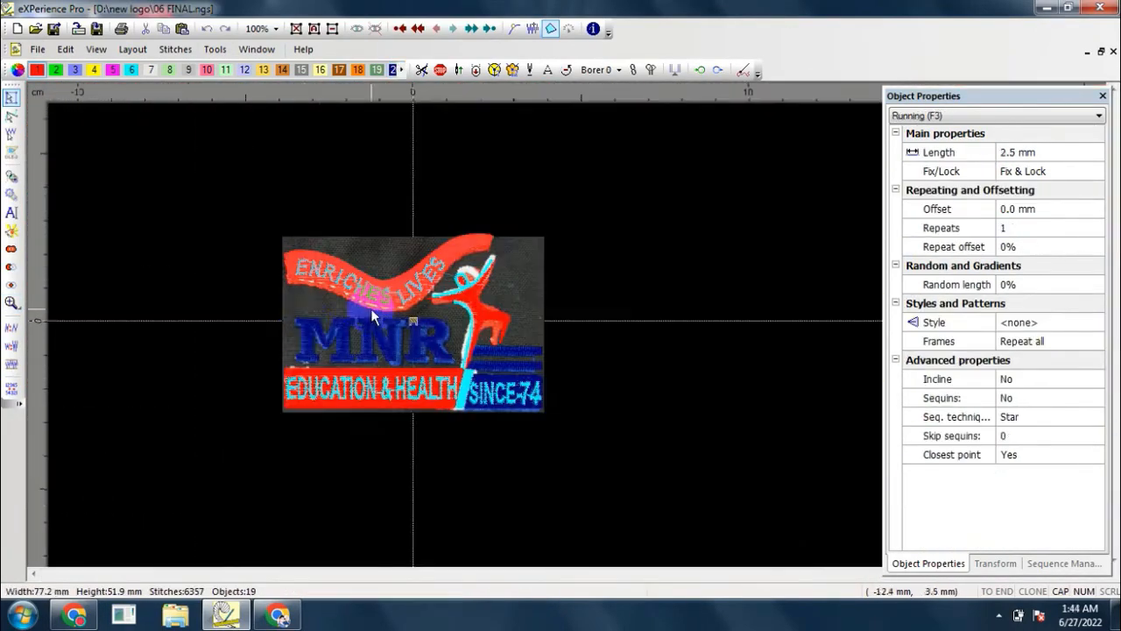
scroll(371, 308, up, 1)
scroll(631, 280, down, 1)
scroll(362, 250, up, 1)
scroll(356, 251, down, 1)
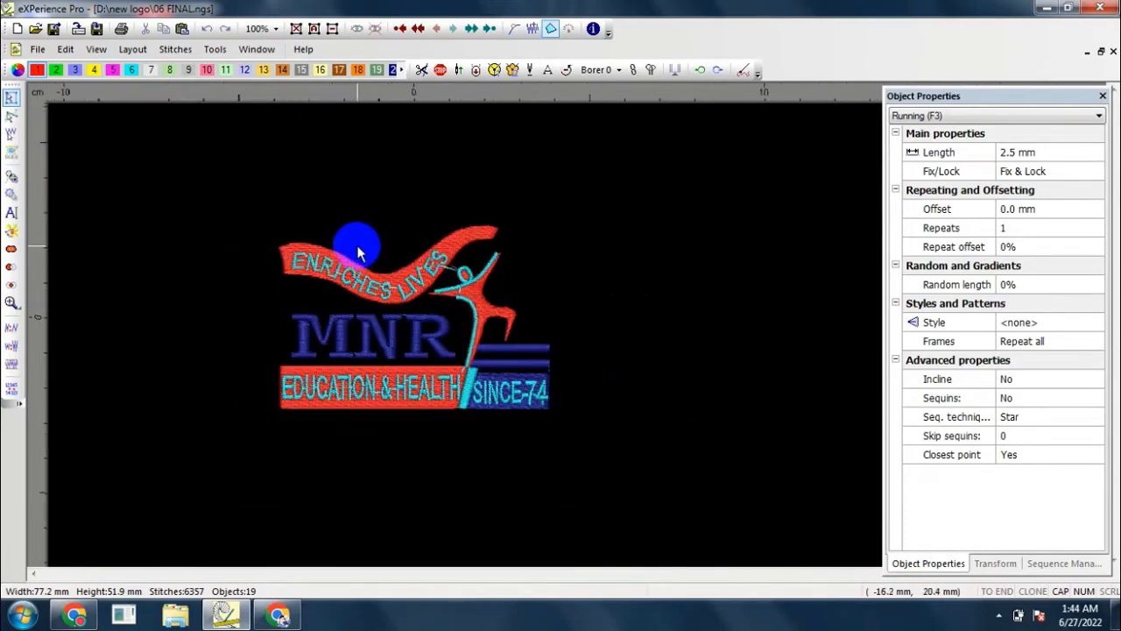
Step: Select all objects of the logo, set the design's end point at its centre, and clear the selection
click(313, 29)
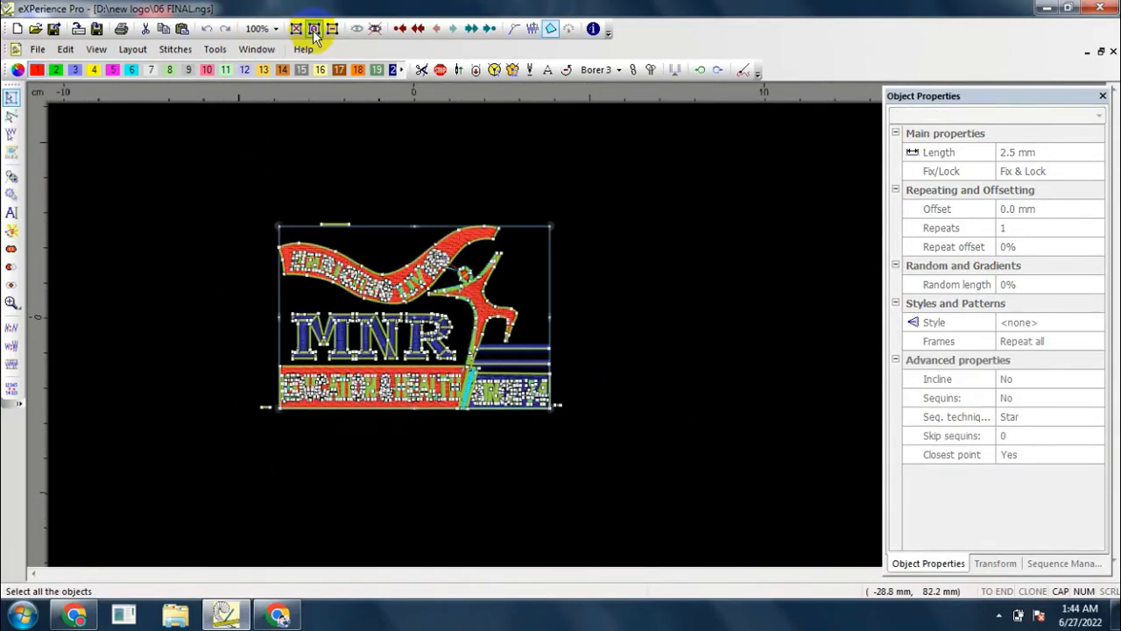
key(s)
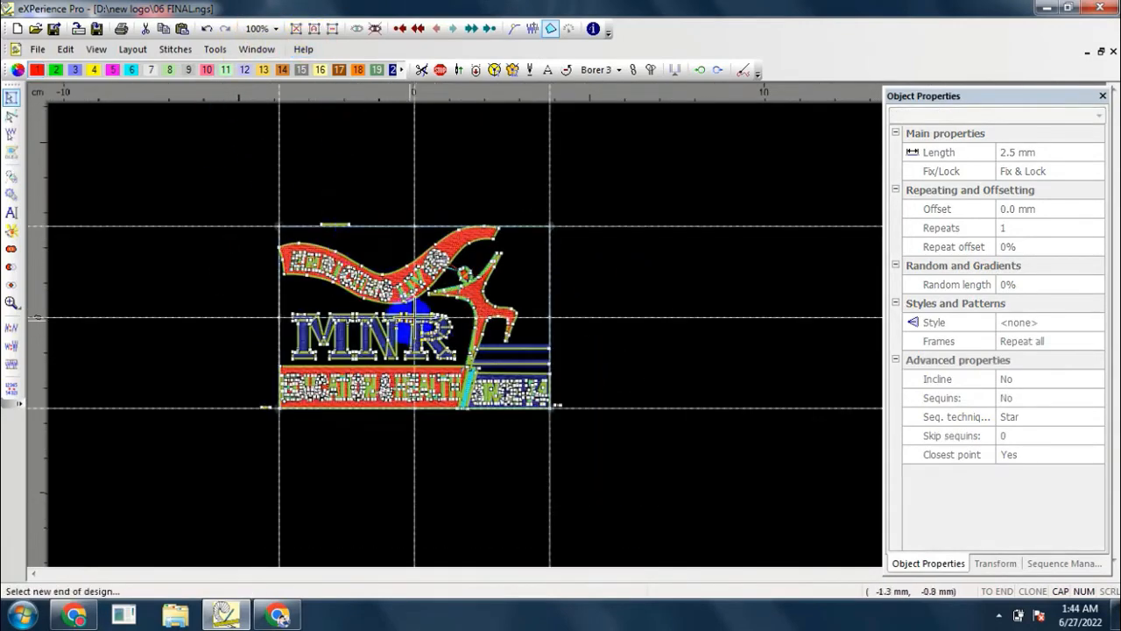
click(413, 317)
click(640, 310)
Step: Switch the finished logo to stitch mode and review its stitches in sewing order
scroll(406, 329, up, 2)
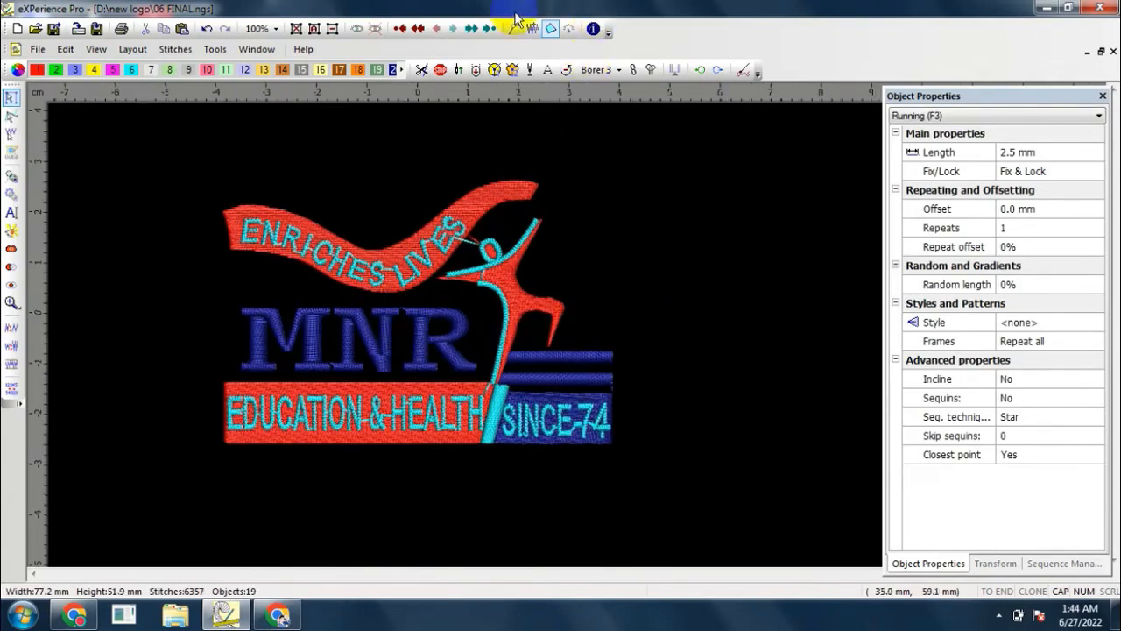
click(532, 29)
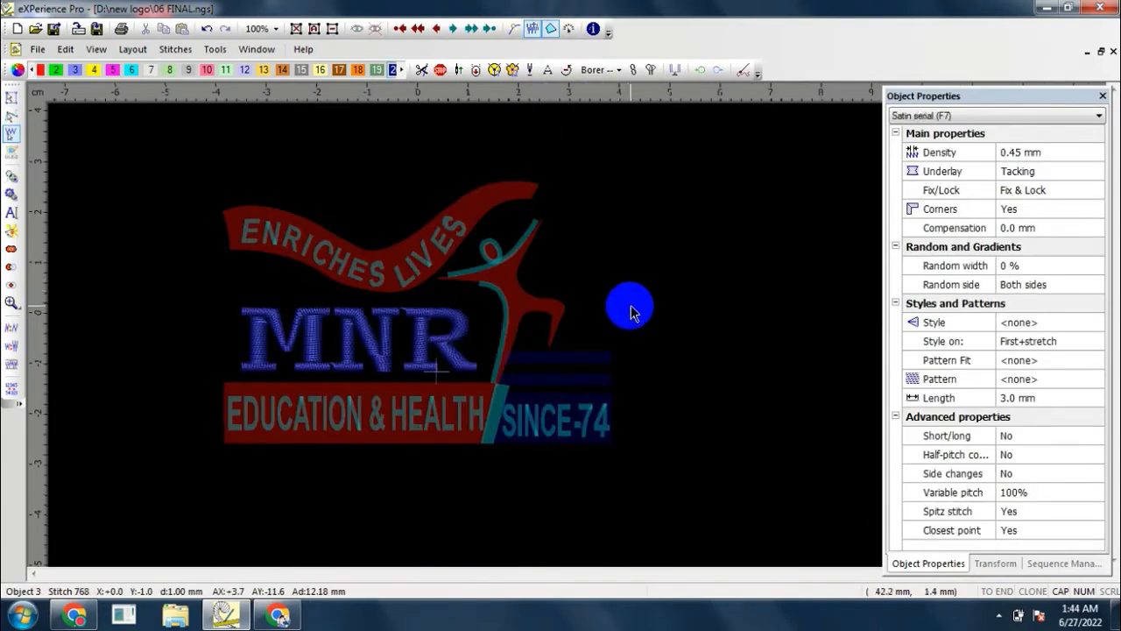